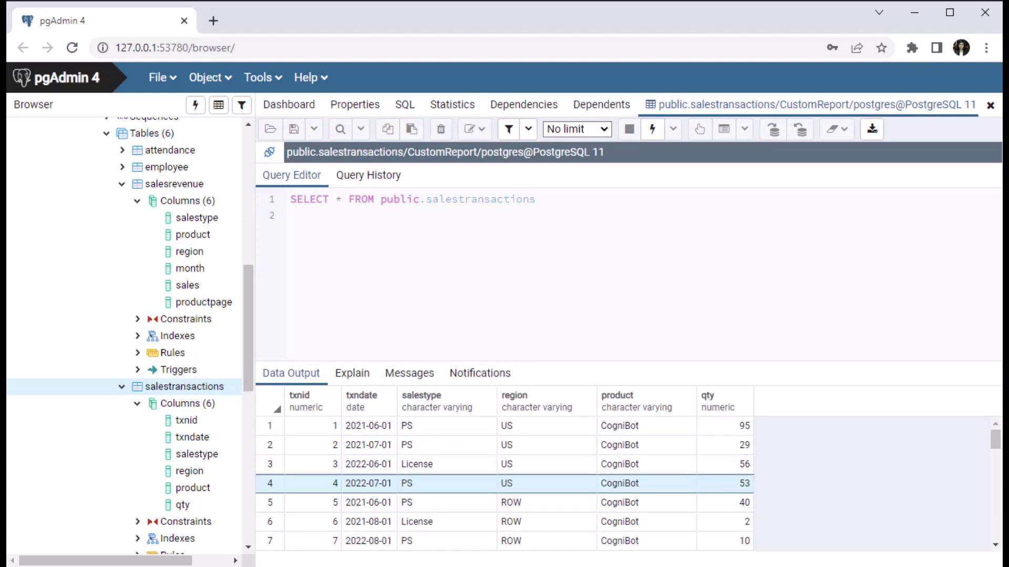
Open the salesrevenue table's data for viewing.
{"action": "key", "text": "Up"}
{"action": "key", "text": "Up"}
{"action": "key", "text": "Up"}
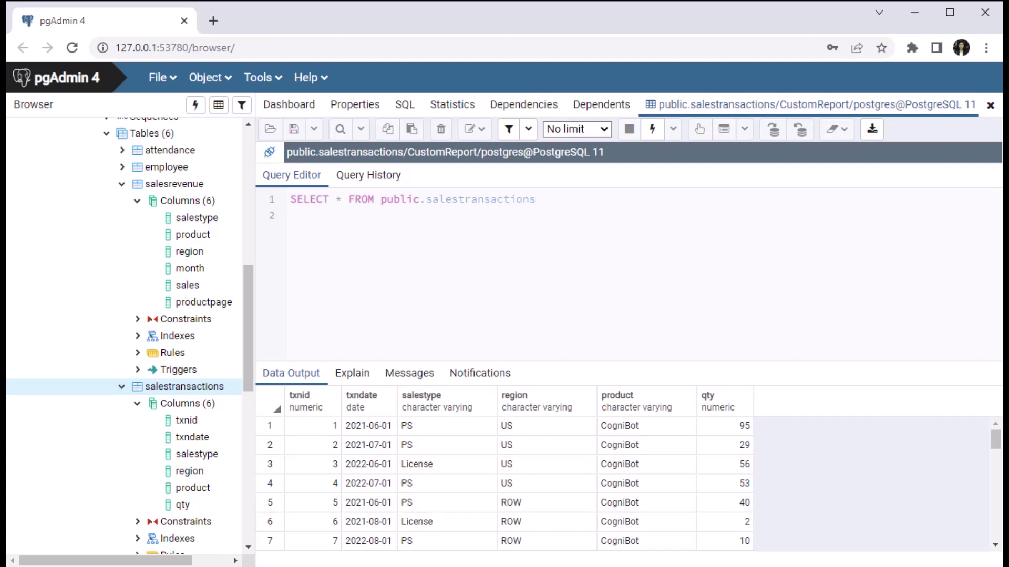
{"action": "right_click", "coordinate": [175, 185]}
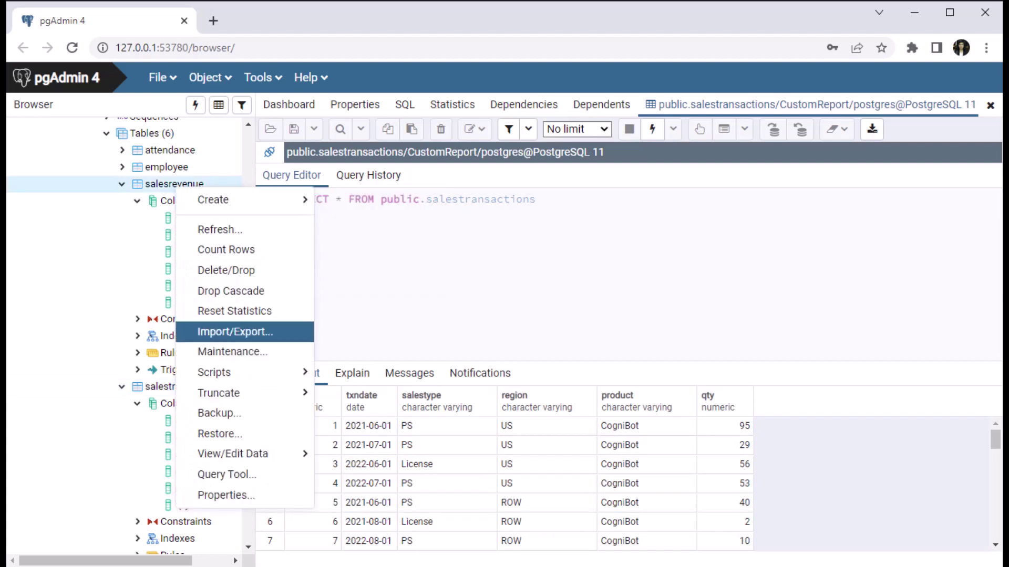
{"action": "mouse_move", "coordinate": [236, 454]}
{"action": "left_click", "coordinate": [357, 454]}
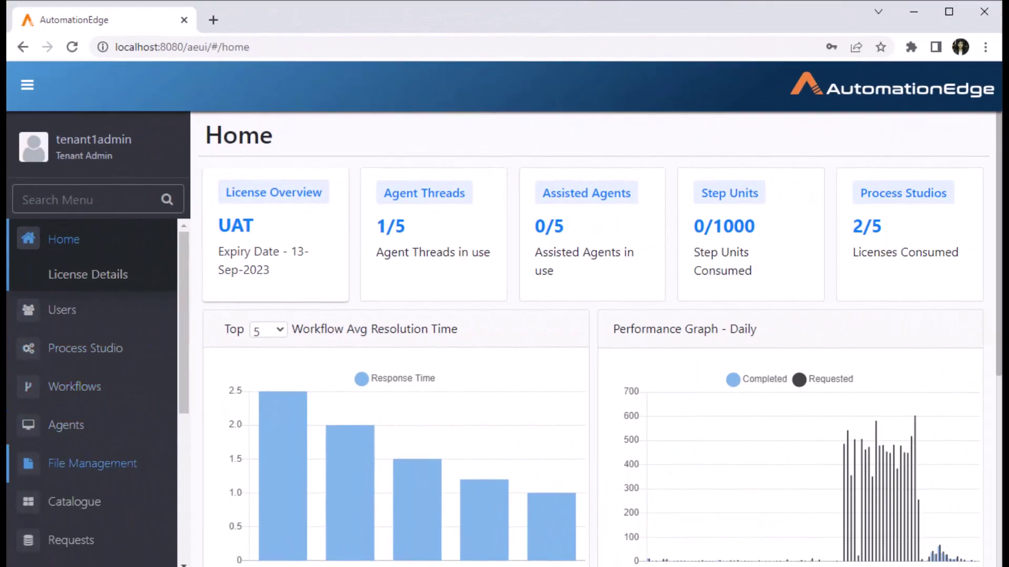
Switch to AutomationEdge and display the list of report datasources.
{"action": "scroll", "coordinate": [92, 425], "scroll_direction": "down", "scroll_amount": 3}
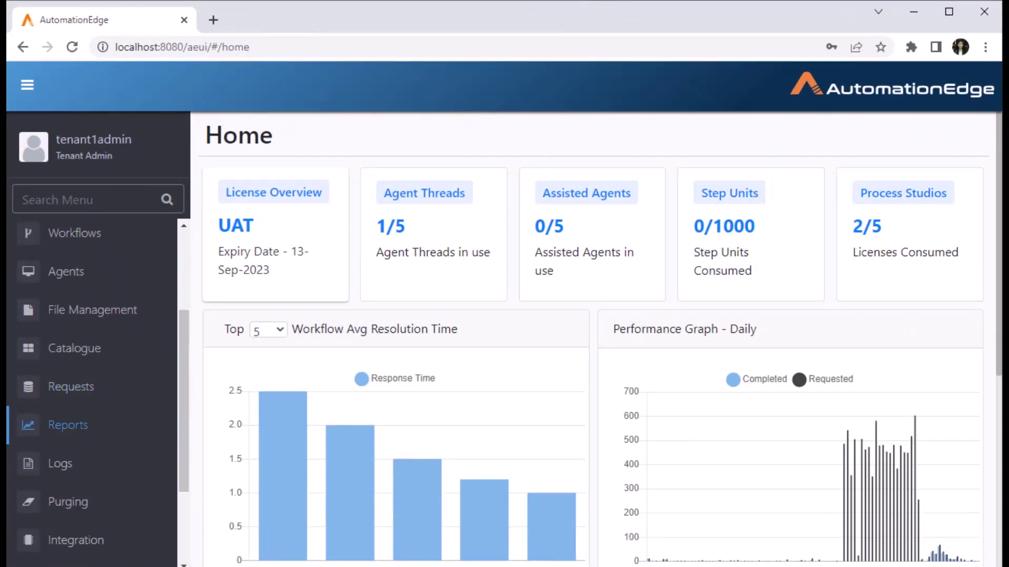
{"action": "left_click", "coordinate": [68, 425]}
{"action": "scroll", "coordinate": [92, 368], "scroll_direction": "down", "scroll_amount": 3}
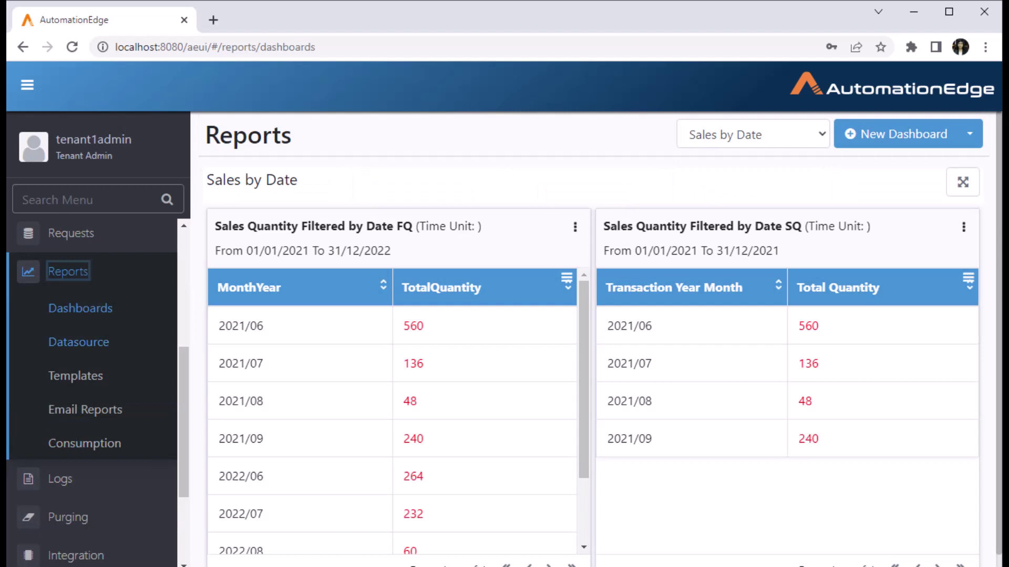
{"action": "left_click", "coordinate": [79, 342]}
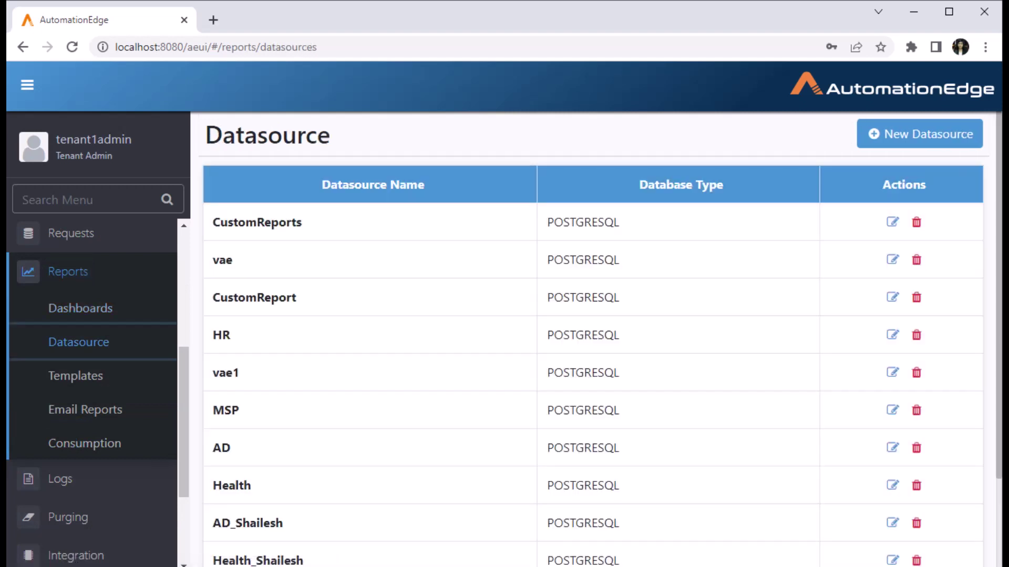
Start a new report template named "SR- Region and Month wise Sales with drill down", using that text plus "on Month" as its description.
{"action": "left_click", "coordinate": [75, 376]}
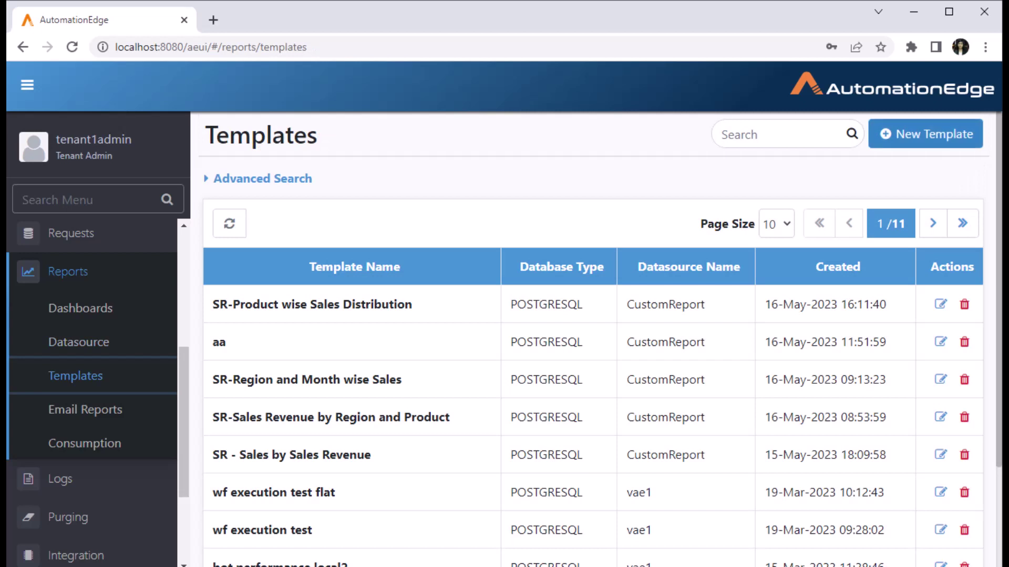
{"action": "left_click", "coordinate": [926, 134]}
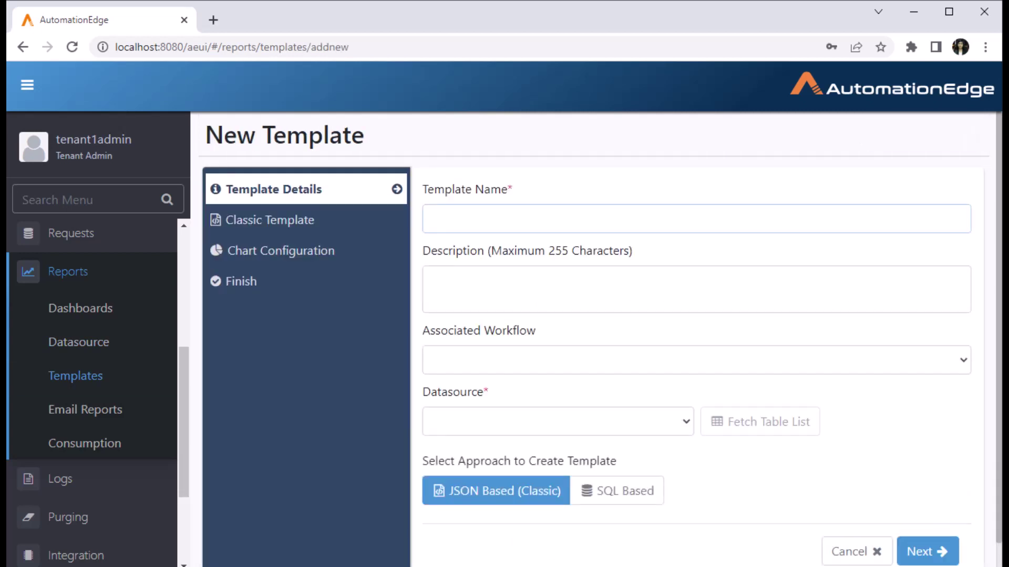
{"action": "type", "text": "SR"}
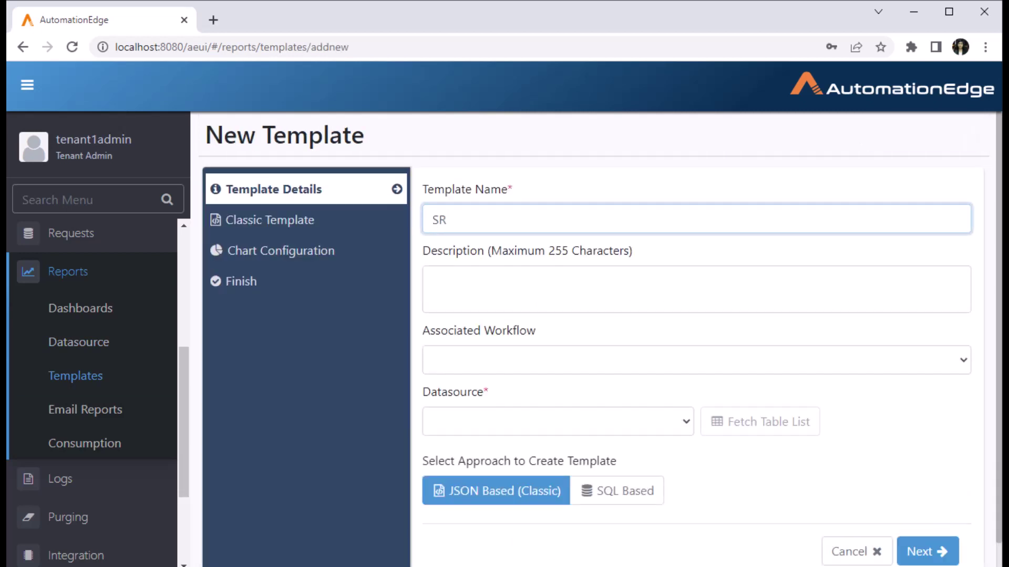
{"action": "type", "text": "- Region and Month wise "}
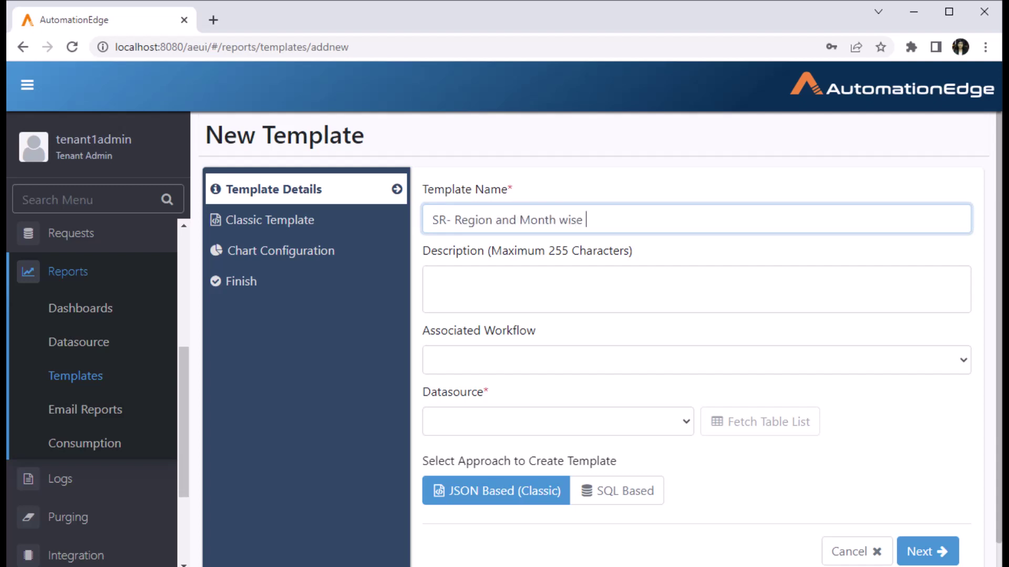
{"action": "type", "text": "Sales with drill down"}
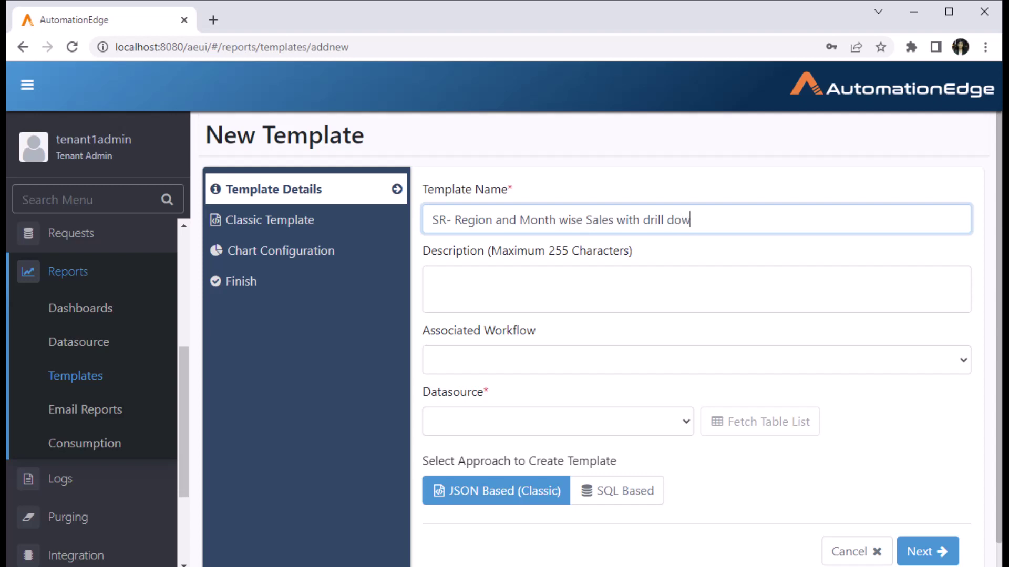
{"action": "key", "text": "Tab"}
{"action": "type", "text": "SR- Region and Month wise Sales with drill down"}
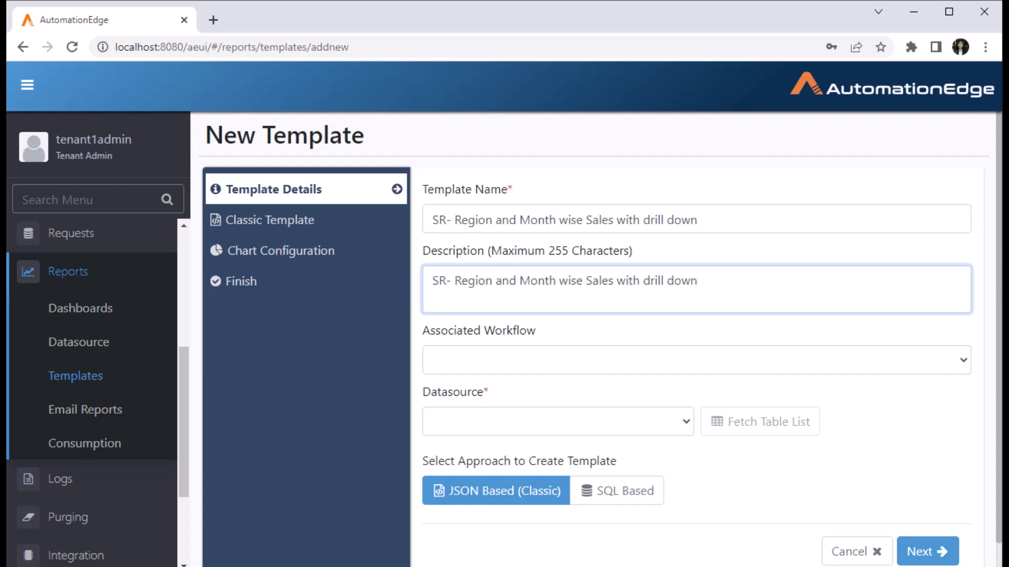
{"action": "type", "text": "on Month"}
Set the template's datasource to CustomReport with table public.salesrevenue, choose the Wizard Based approach and continue to the report columns.
{"action": "left_click", "coordinate": [557, 422]}
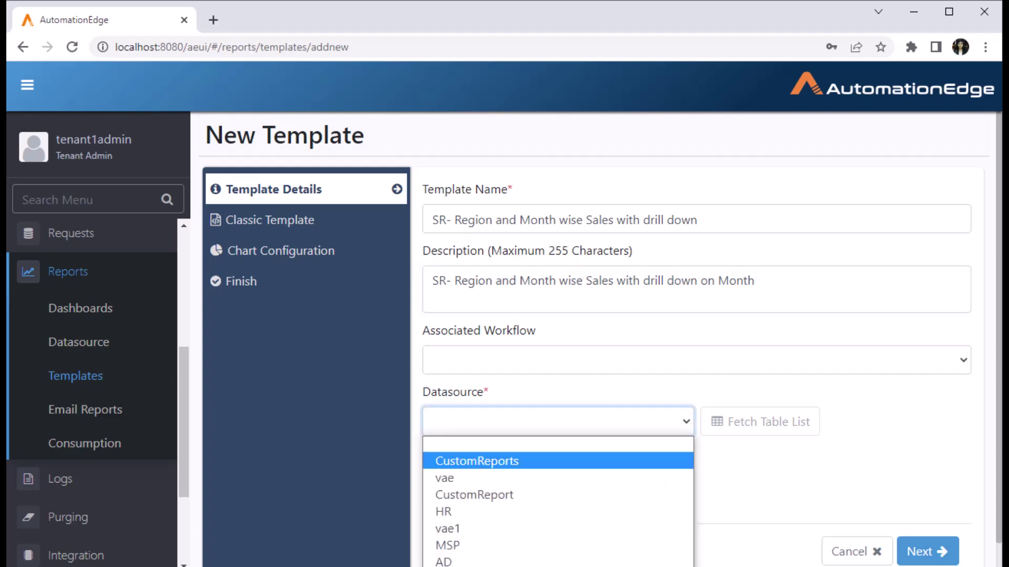
{"action": "left_click", "coordinate": [473, 494]}
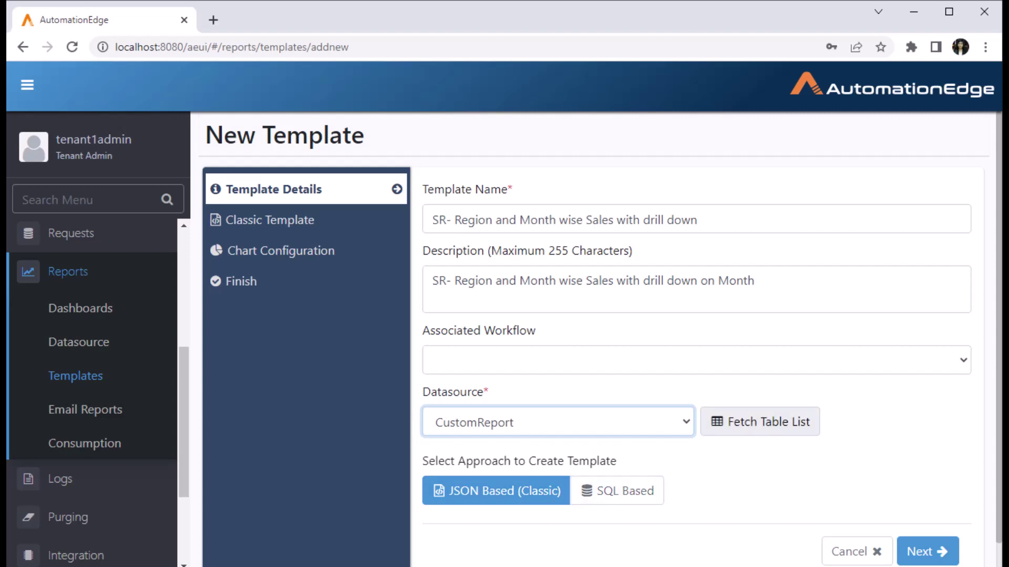
{"action": "left_click", "coordinate": [759, 422]}
{"action": "left_click", "coordinate": [834, 422]}
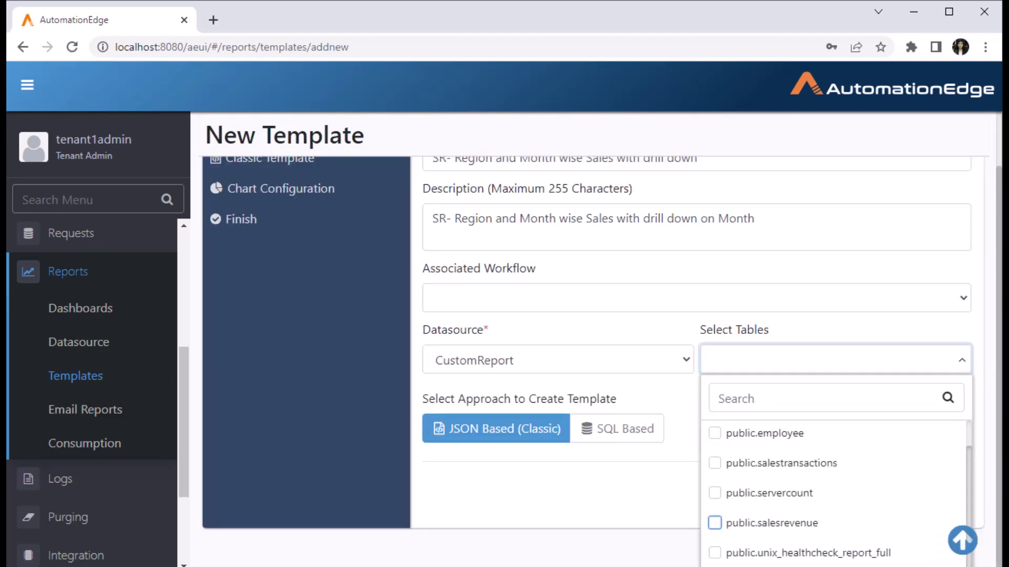
{"action": "left_click", "coordinate": [715, 522]}
{"action": "left_click", "coordinate": [494, 464]}
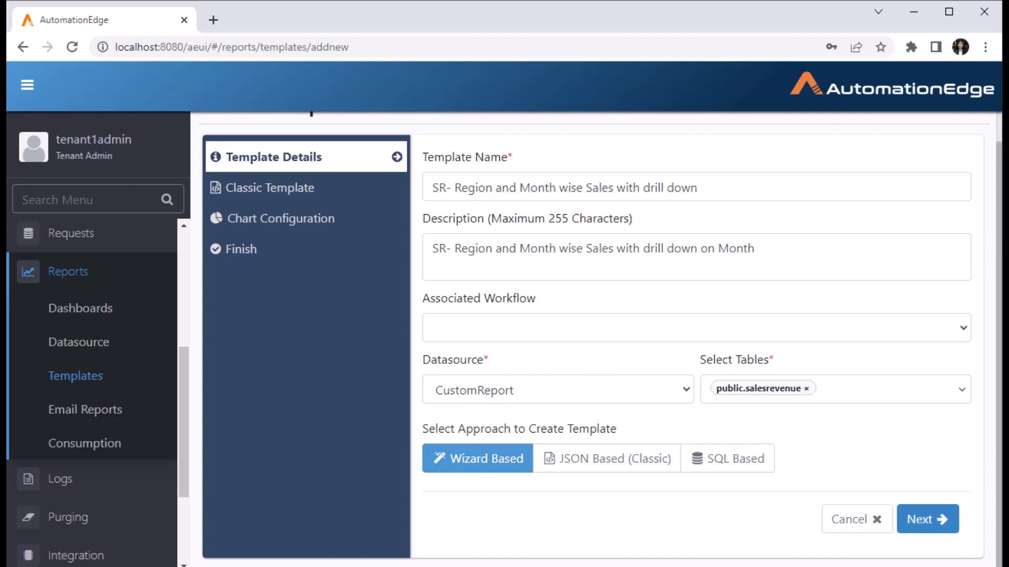
{"action": "left_click", "coordinate": [927, 519]}
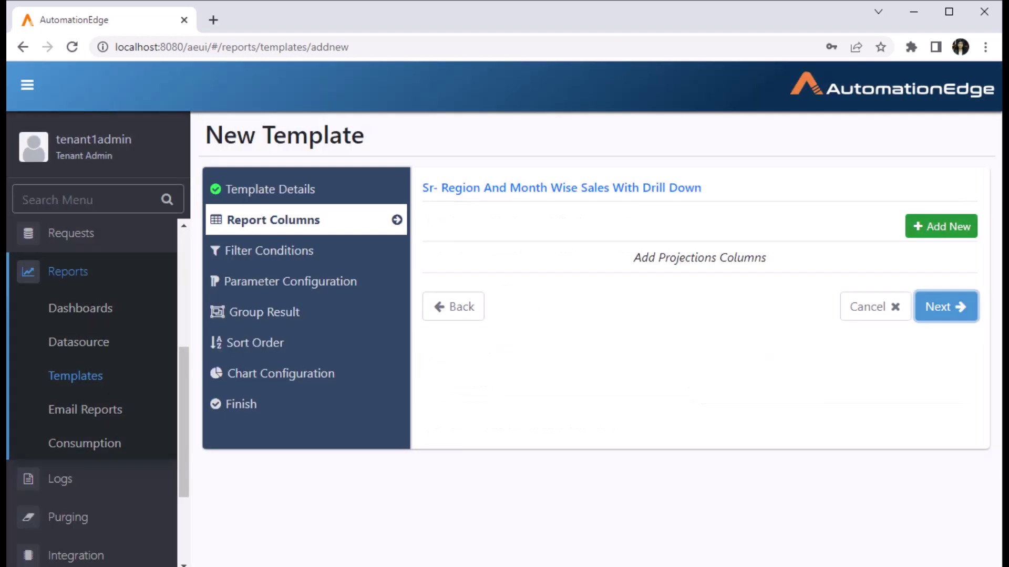
Add a report column for salesrevenue.region with the display name Region.
{"action": "left_click", "coordinate": [940, 227]}
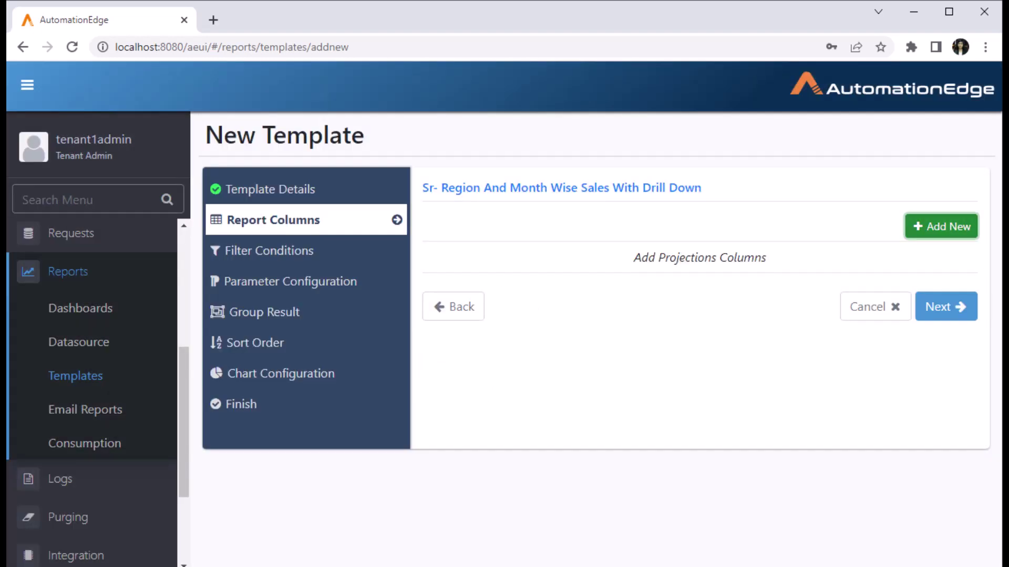
{"action": "left_click", "coordinate": [315, 179]}
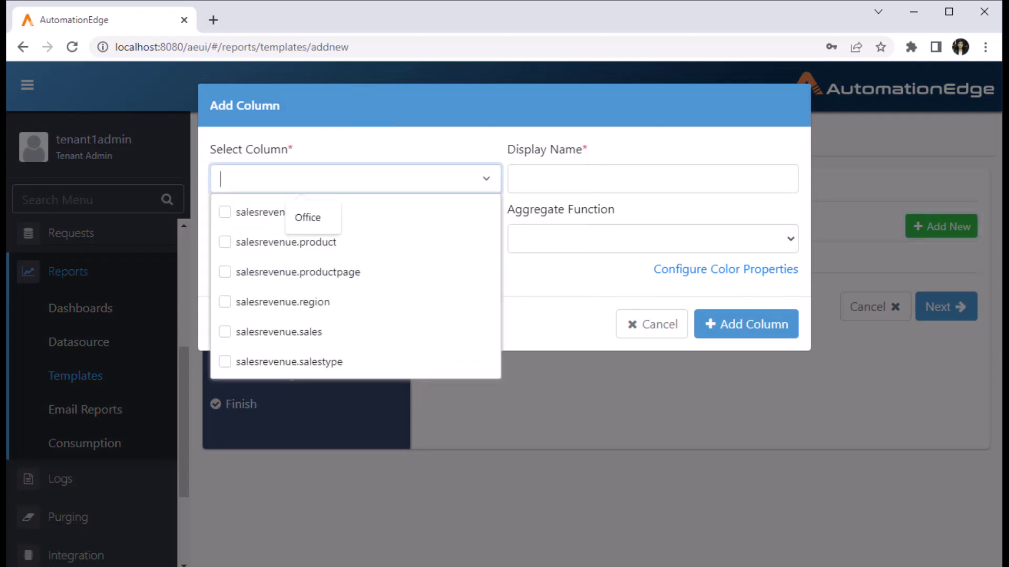
{"action": "left_click", "coordinate": [284, 301]}
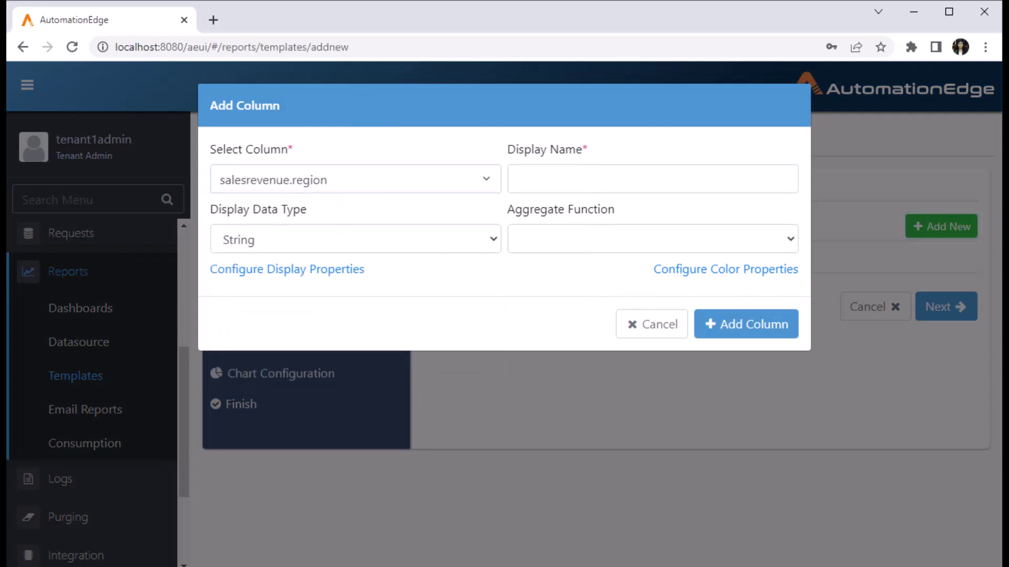
{"action": "left_click", "coordinate": [520, 180]}
{"action": "type", "text": "Region"}
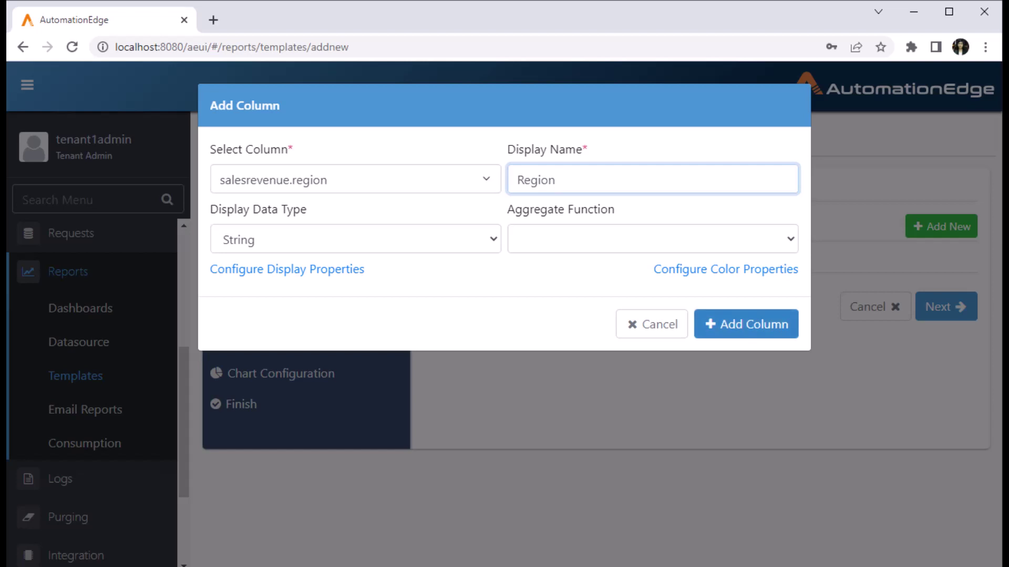
{"action": "left_click", "coordinate": [746, 324]}
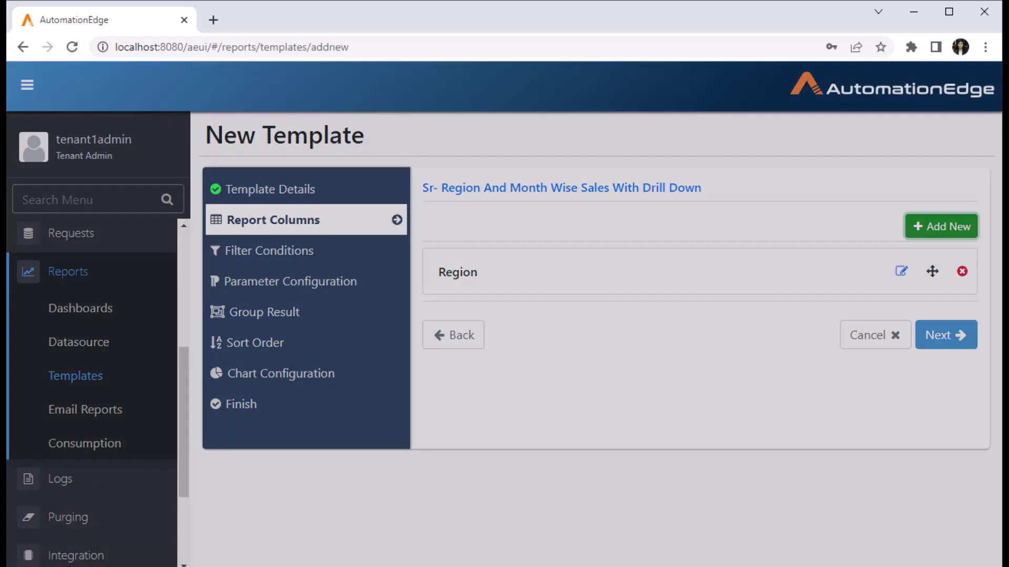
Add a report column for salesrevenue.month with the display name Month.
{"action": "left_click", "coordinate": [941, 227]}
{"action": "left_click", "coordinate": [355, 179]}
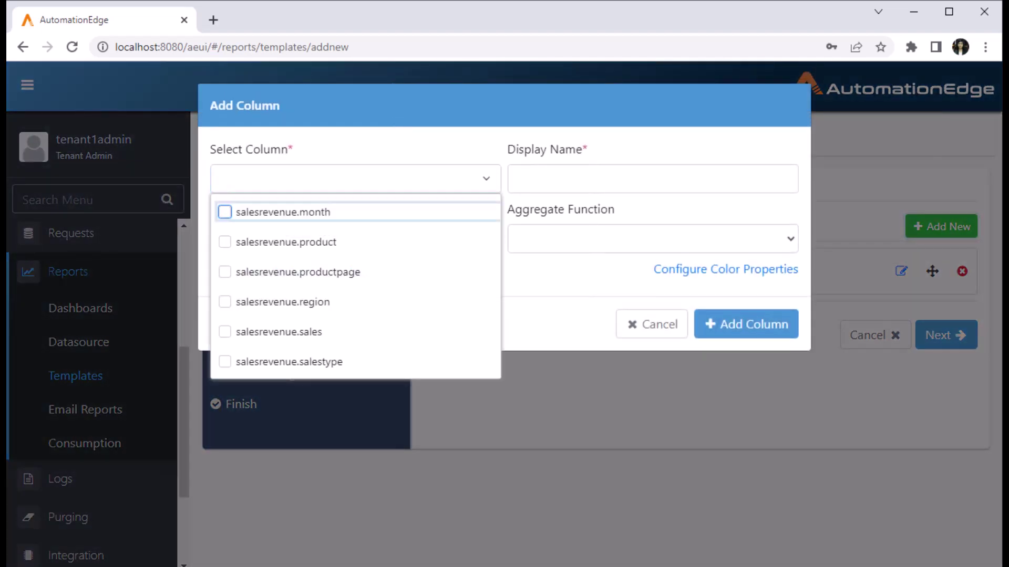
{"action": "left_click", "coordinate": [294, 211]}
{"action": "left_click", "coordinate": [652, 179]}
{"action": "type", "text": "Month"}
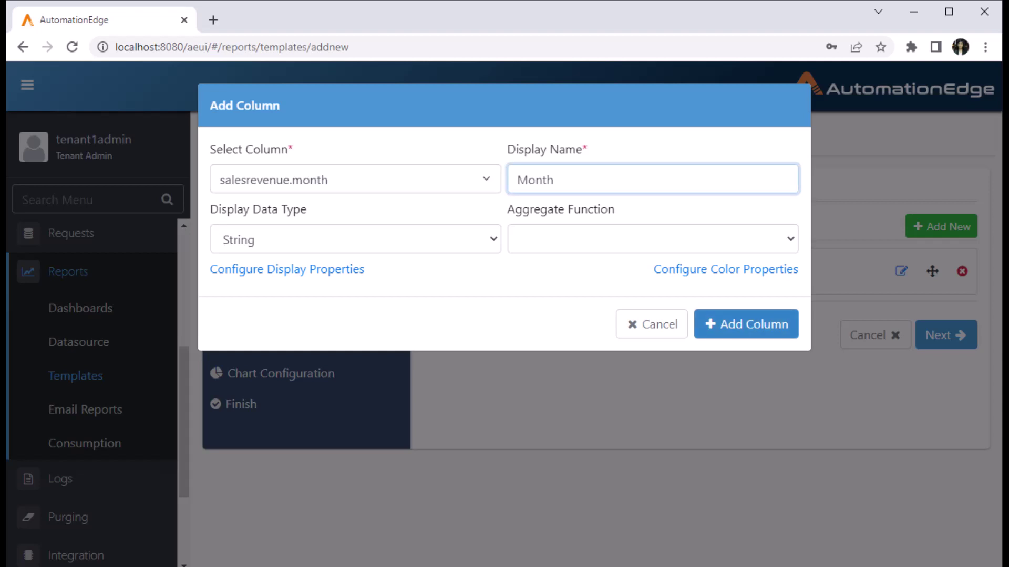
{"action": "left_click", "coordinate": [746, 324]}
Add a salesrevenue.sales column named Sales with data type Number and aggregate SUM, and continue to the filter conditions.
{"action": "left_click", "coordinate": [941, 226]}
{"action": "left_click", "coordinate": [347, 179]}
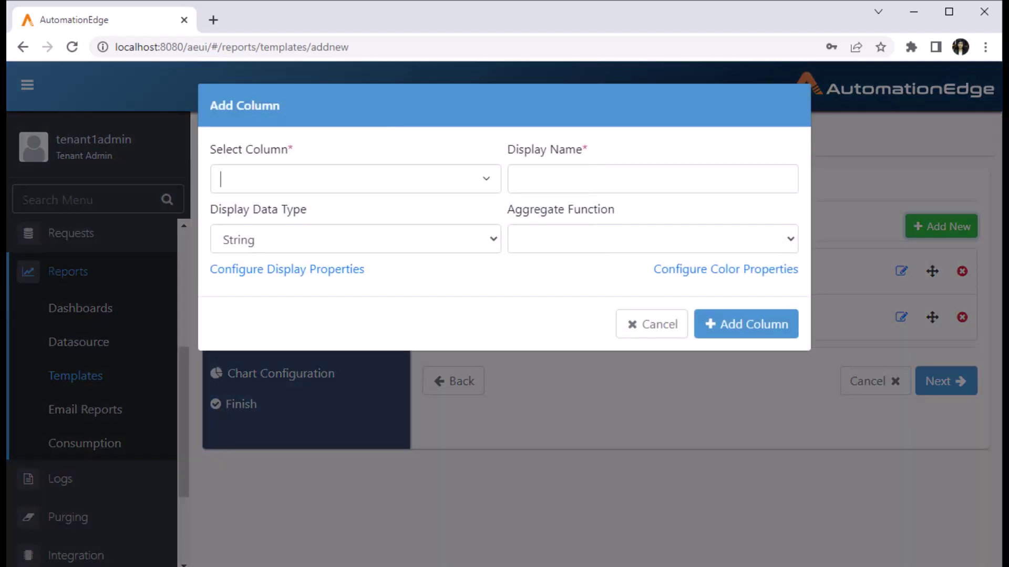
{"action": "left_click", "coordinate": [278, 329]}
{"action": "left_click", "coordinate": [652, 179]}
{"action": "type", "text": "Sales"}
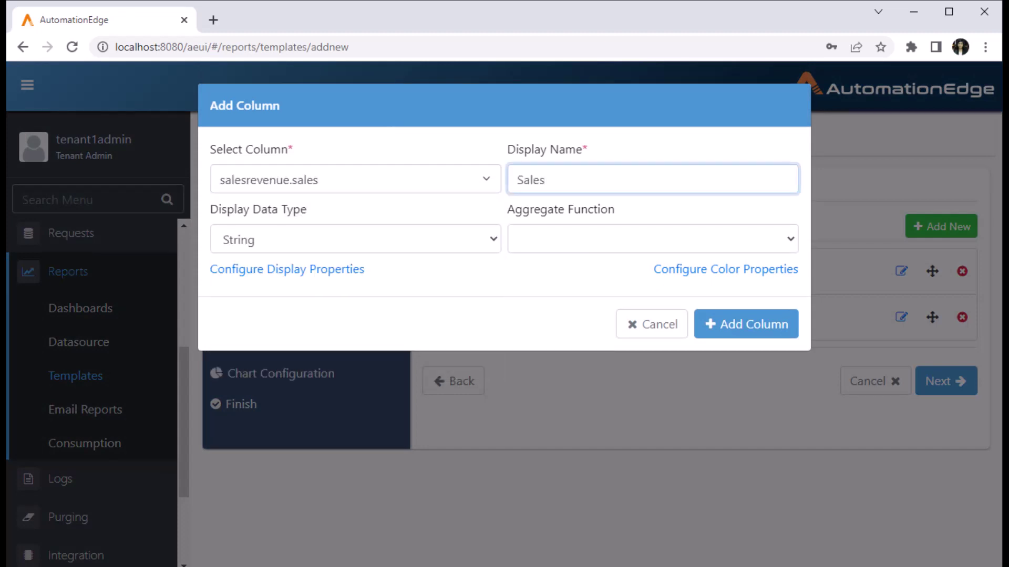
{"action": "left_click", "coordinate": [355, 240]}
{"action": "left_click", "coordinate": [246, 280]}
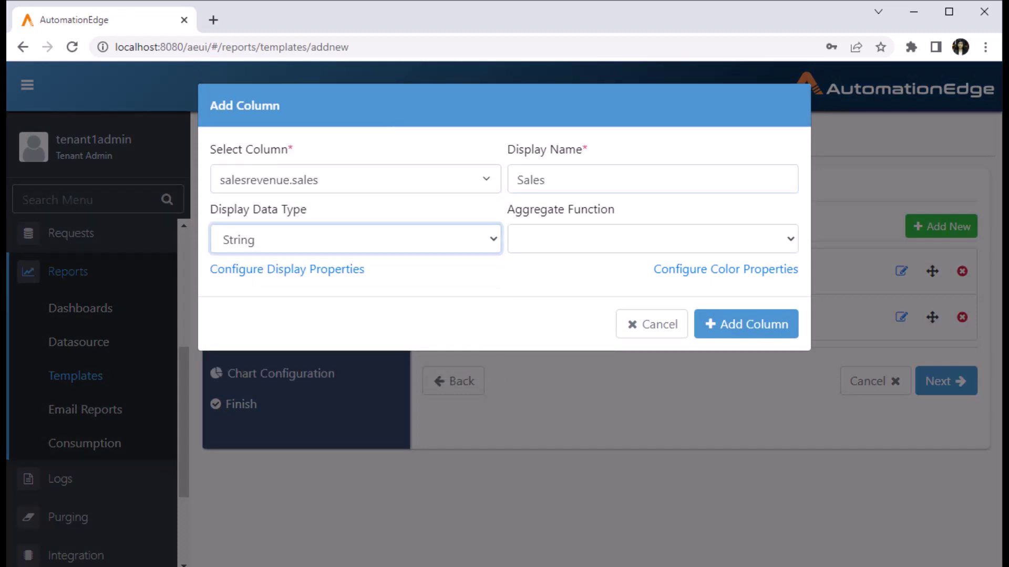
{"action": "left_click", "coordinate": [652, 239]}
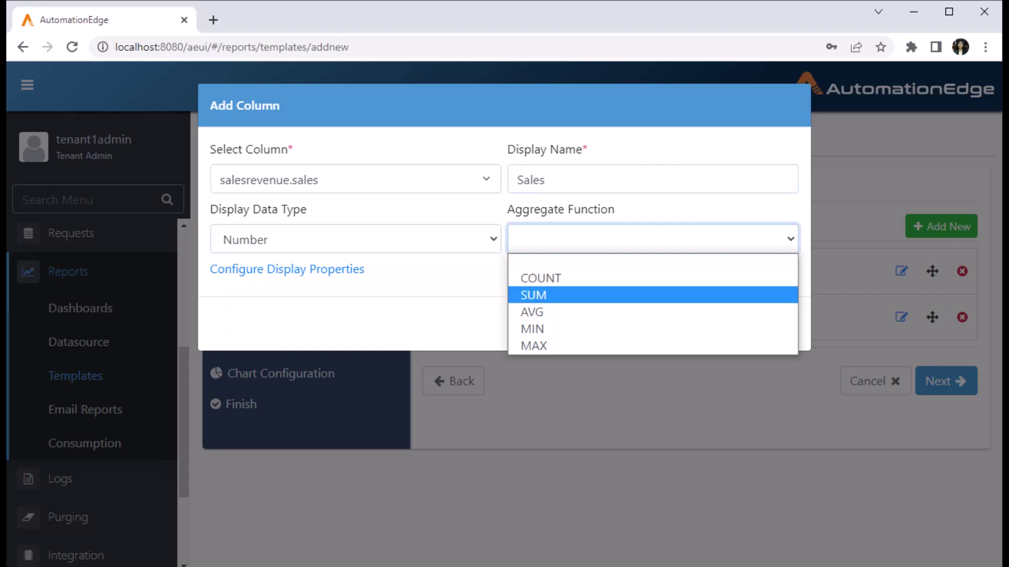
{"action": "left_click", "coordinate": [533, 294]}
{"action": "left_click", "coordinate": [745, 323]}
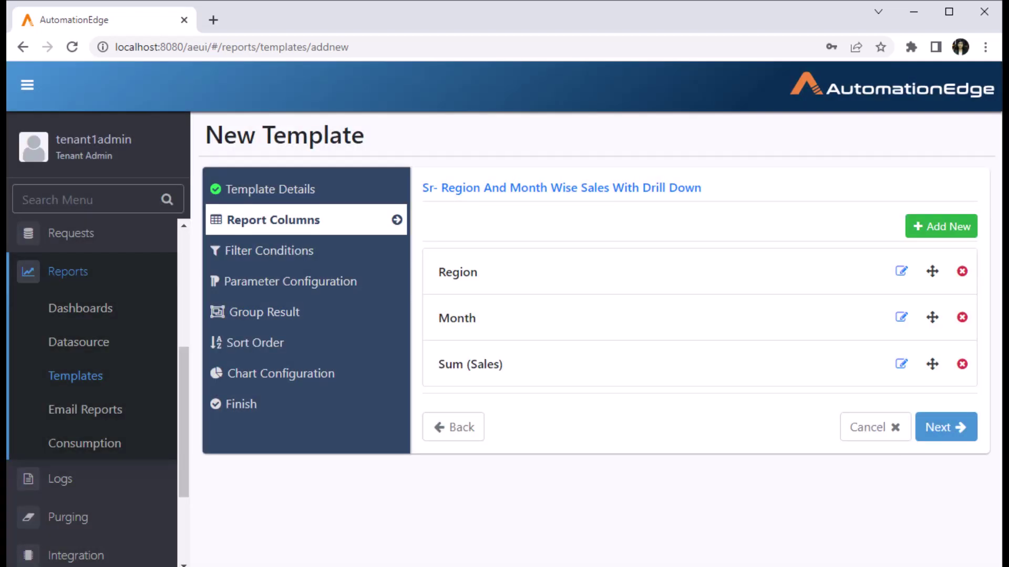
{"action": "left_click", "coordinate": [945, 427]}
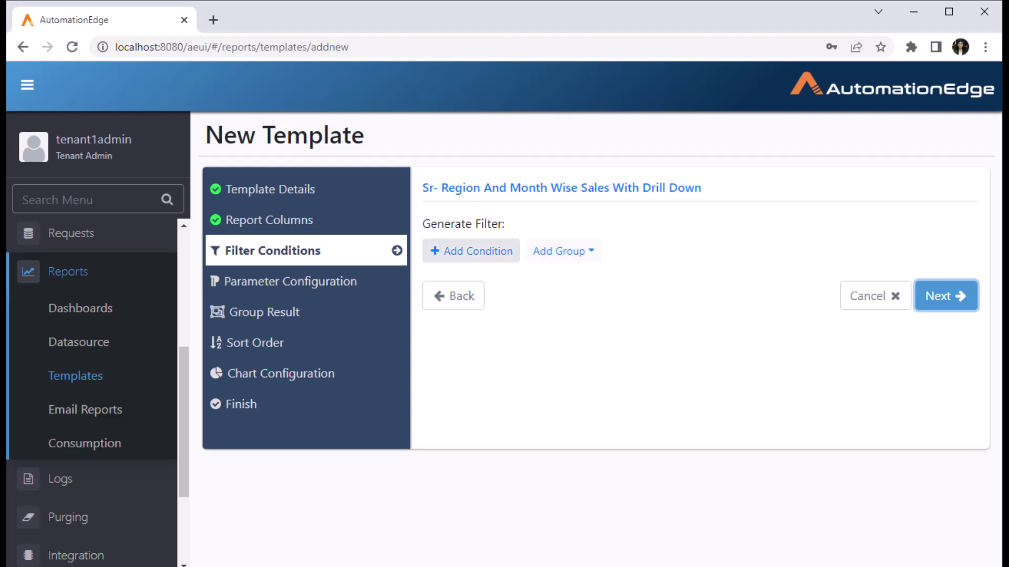
Add a custom filter condition of 1=1 and continue to the parameter configuration.
{"action": "left_click", "coordinate": [471, 251]}
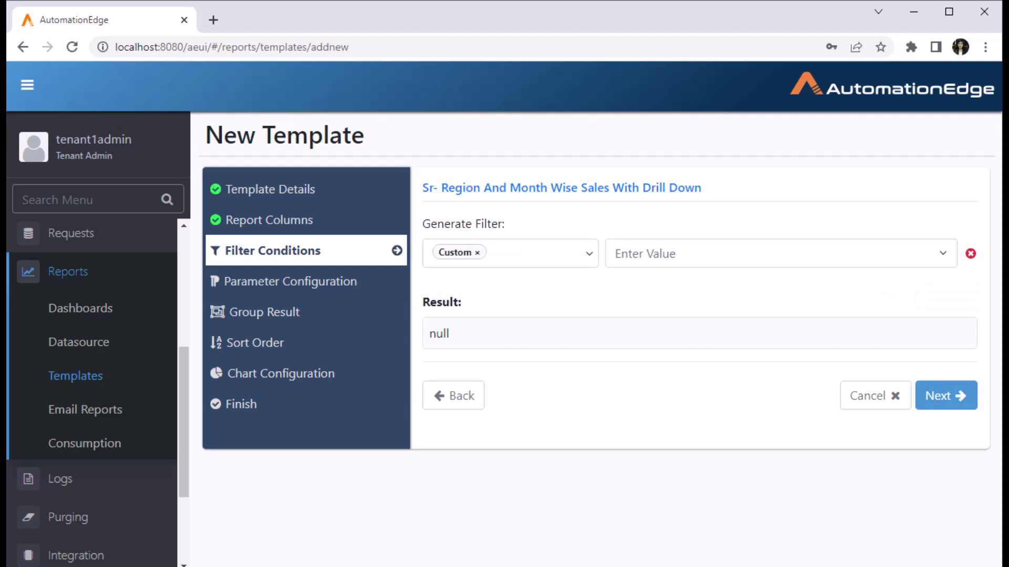
{"action": "left_click", "coordinate": [694, 261]}
{"action": "type", "text": "1"}
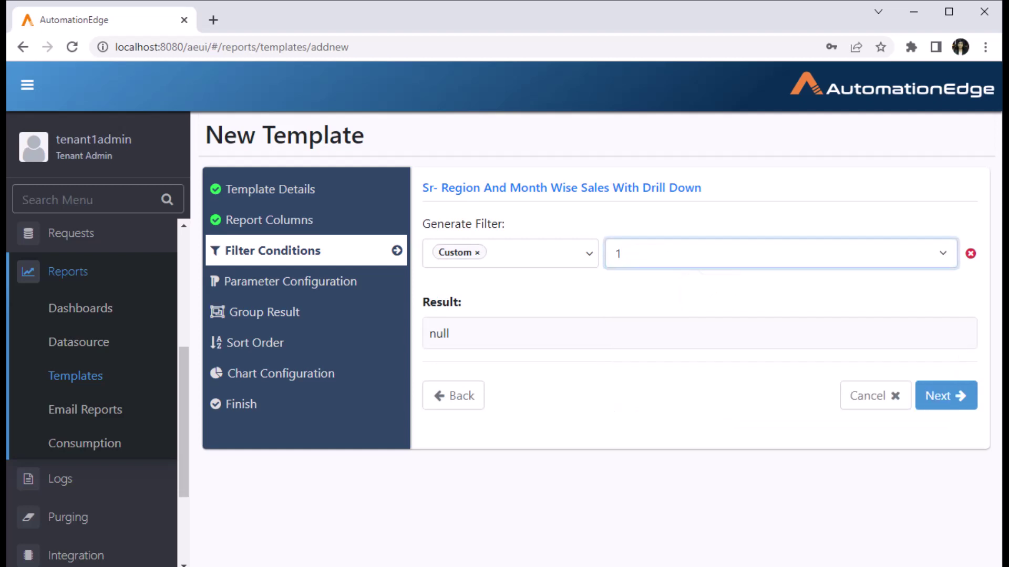
{"action": "type", "text": "=1"}
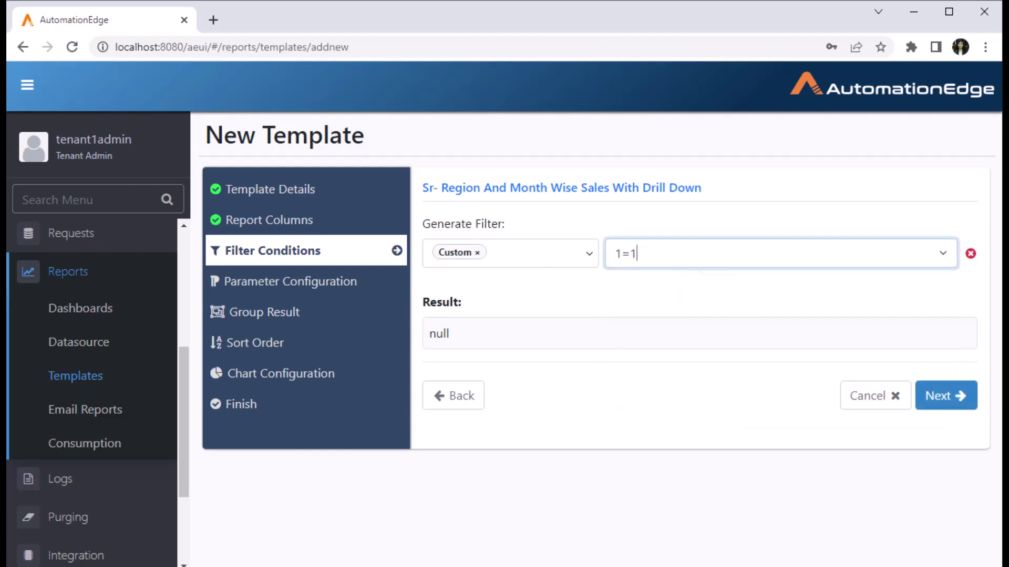
{"action": "left_click", "coordinate": [946, 396]}
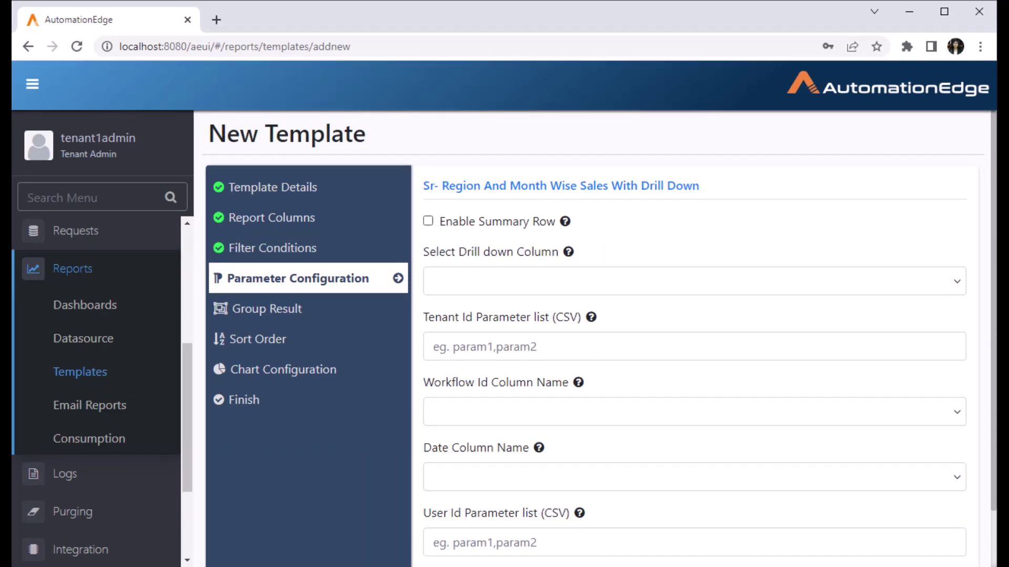
Enable the summary row, set Month as the drill down column, and continue to the group result settings.
{"action": "left_click", "coordinate": [428, 222]}
{"action": "left_click", "coordinate": [695, 281]}
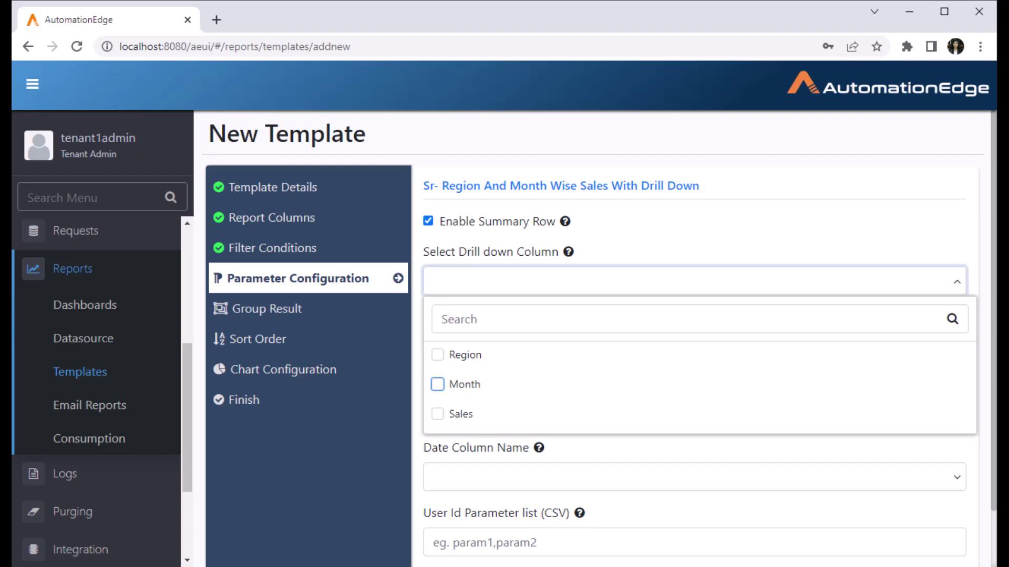
{"action": "left_click", "coordinate": [437, 384]}
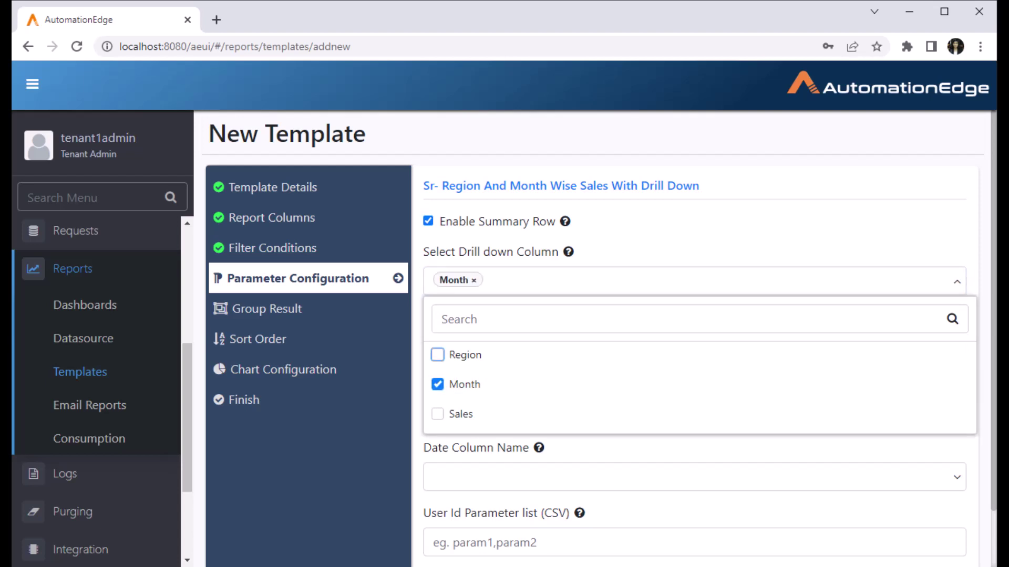
{"action": "scroll", "coordinate": [694, 368], "scroll_direction": "down", "scroll_amount": 1}
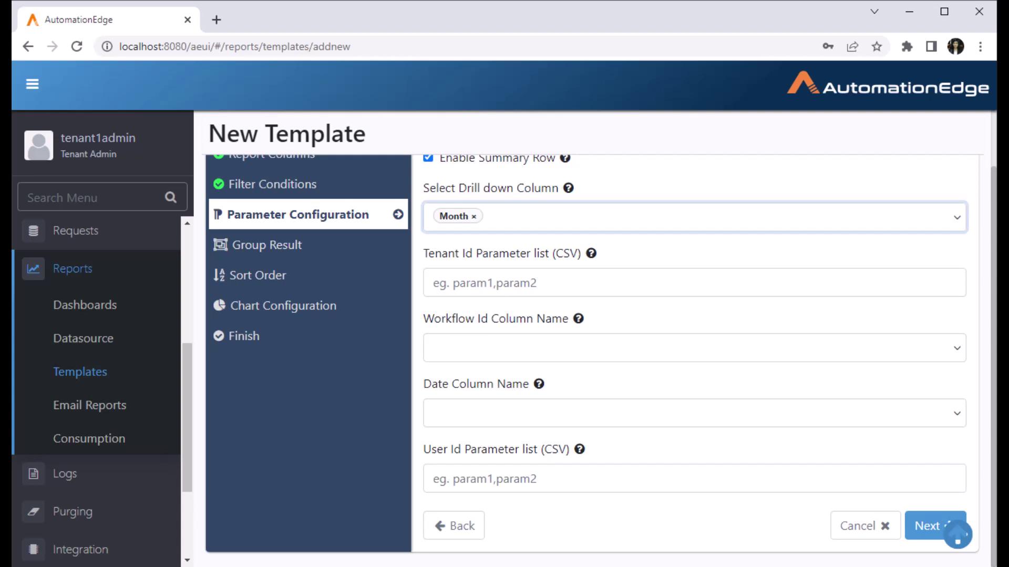
{"action": "left_click", "coordinate": [955, 532]}
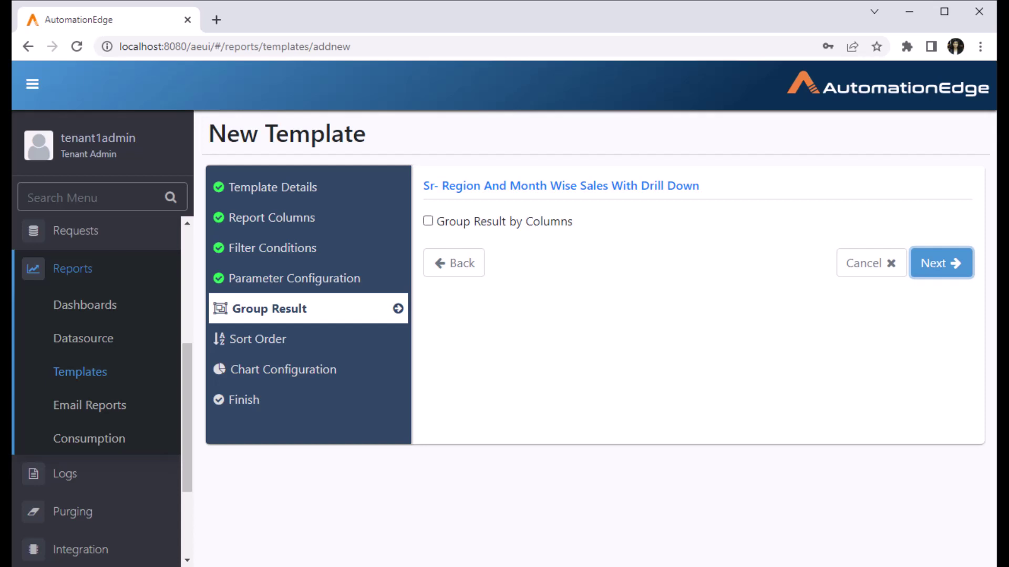
Group the results by salesrevenue.region only, removing salesrevenue.month from the grouping, and continue to the sort order.
{"action": "left_click", "coordinate": [428, 221]}
{"action": "mouse_move", "coordinate": [620, 291]}
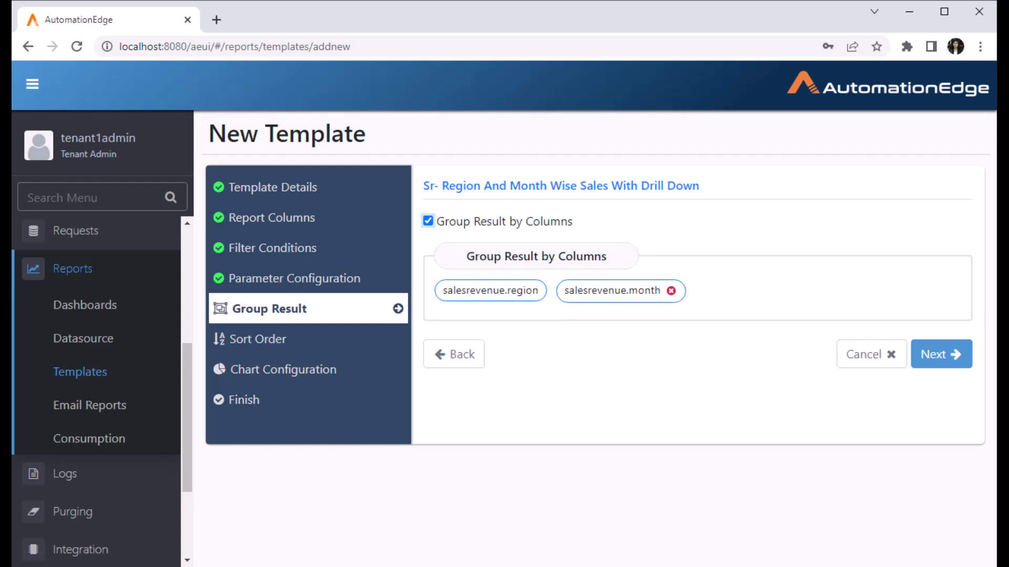
{"action": "left_click", "coordinate": [671, 291]}
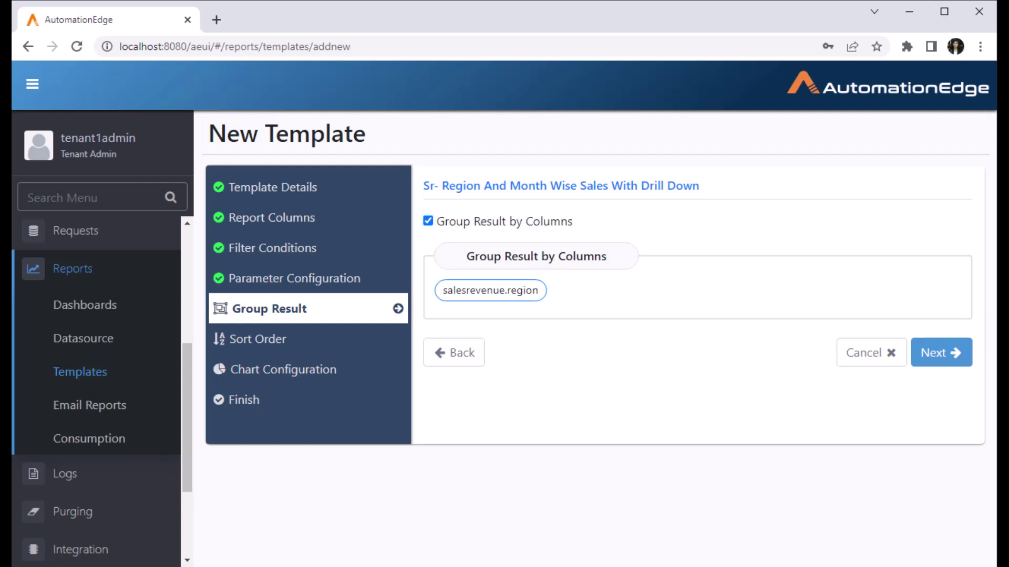
{"action": "left_click", "coordinate": [941, 353]}
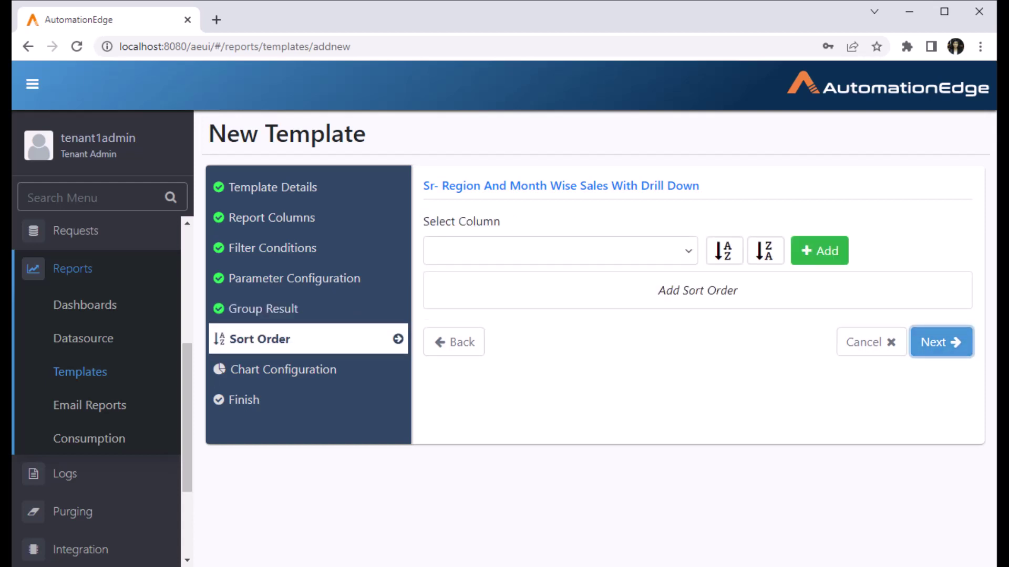
Add an ascending sort on the region column and continue to the chart configuration.
{"action": "left_click", "coordinate": [560, 250]}
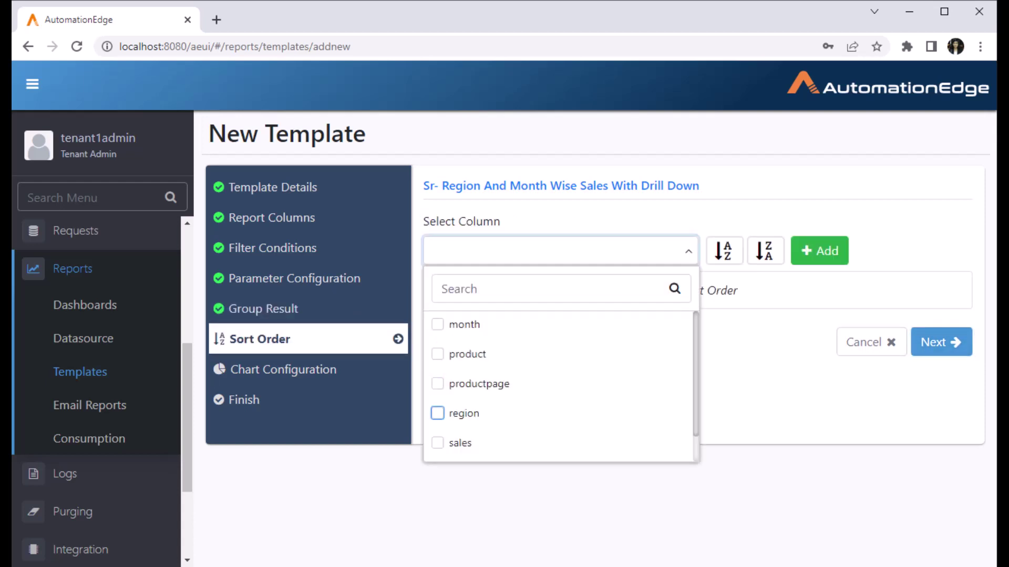
{"action": "left_click", "coordinate": [438, 414]}
{"action": "left_click", "coordinate": [724, 251]}
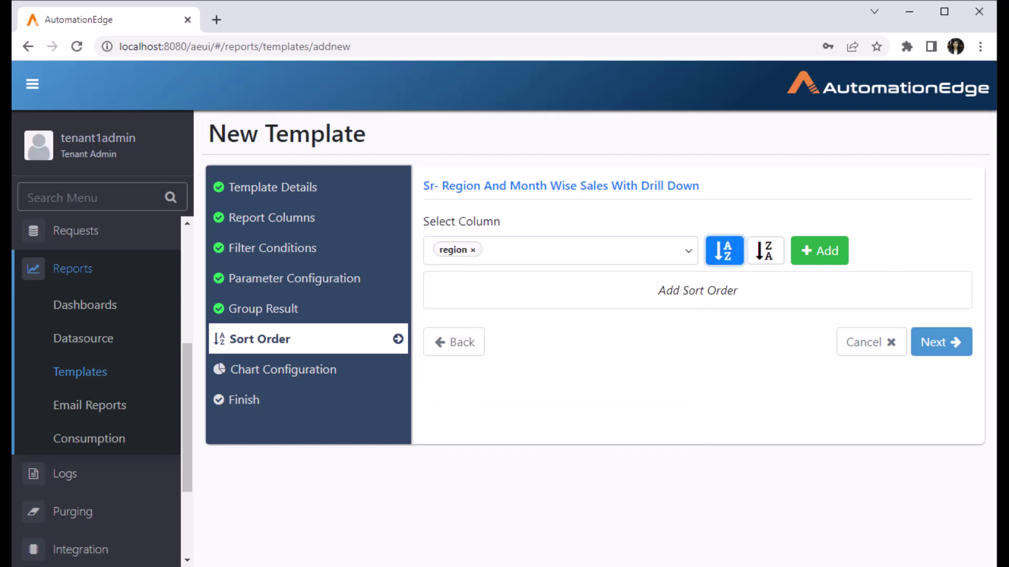
{"action": "left_click", "coordinate": [819, 250]}
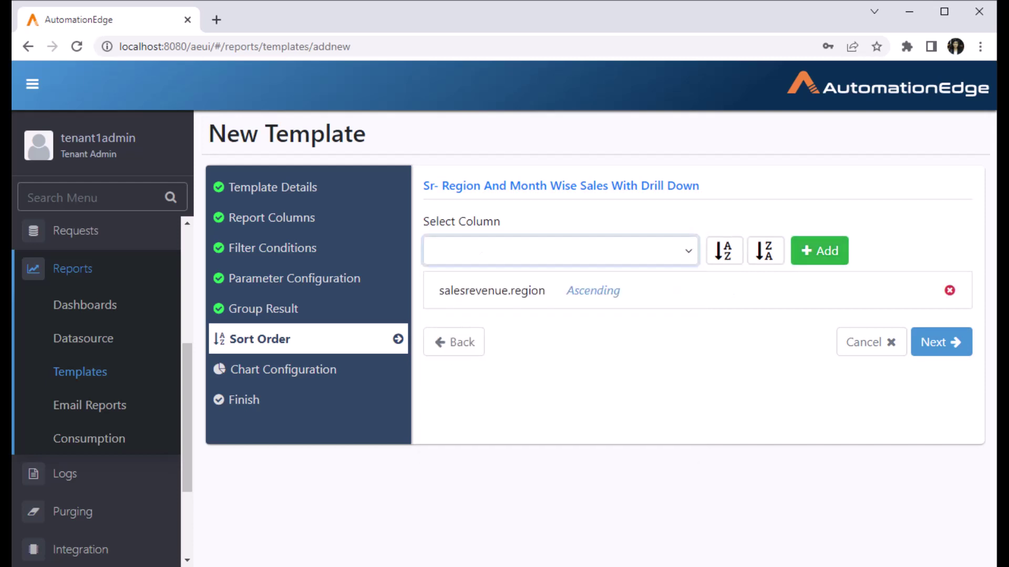
{"action": "left_click", "coordinate": [941, 342]}
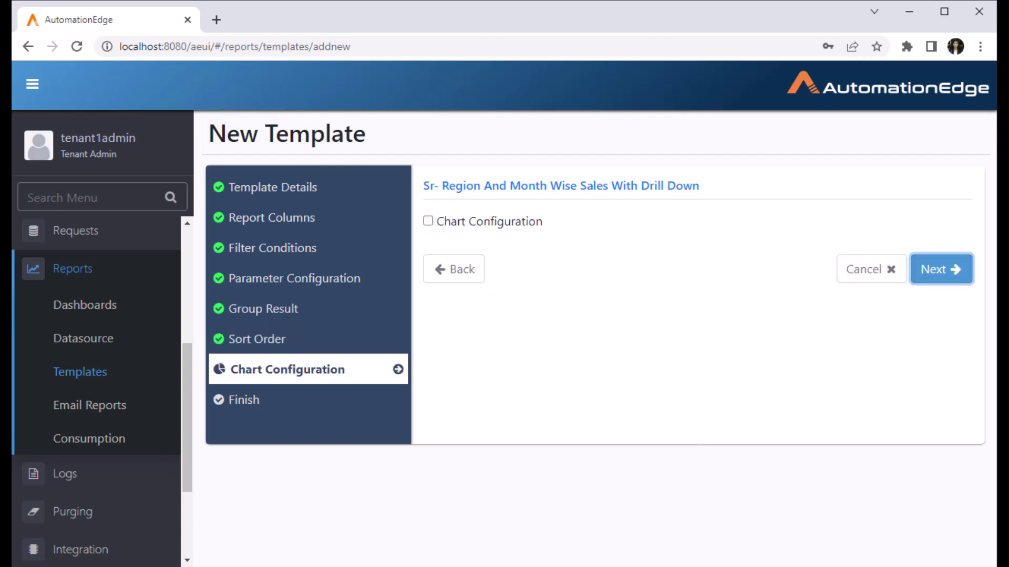
Skip the chart configuration, review the generated SQL and template JSON, and finish creating the template.
{"action": "left_click", "coordinate": [941, 269]}
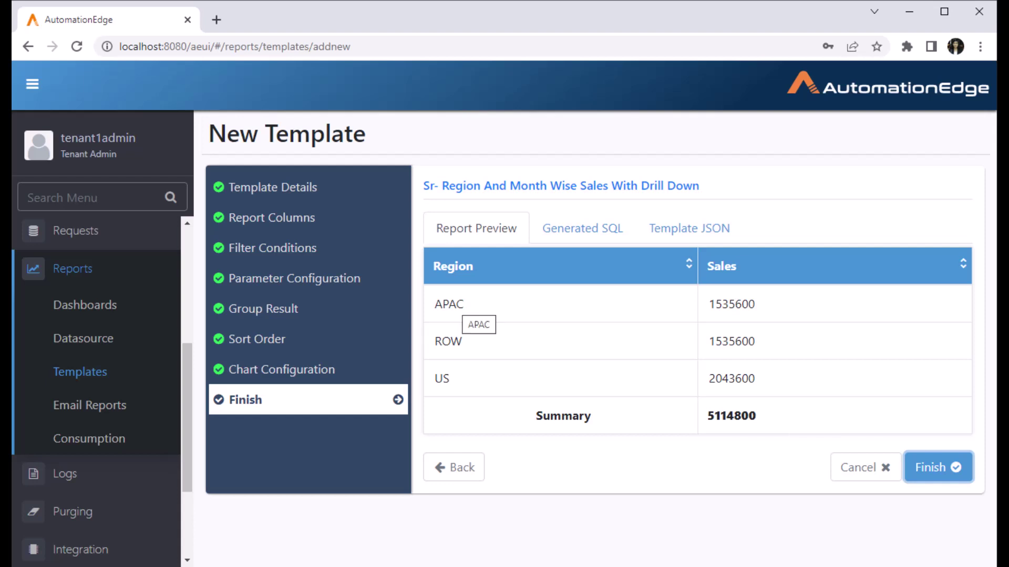
{"action": "left_click", "coordinate": [582, 229]}
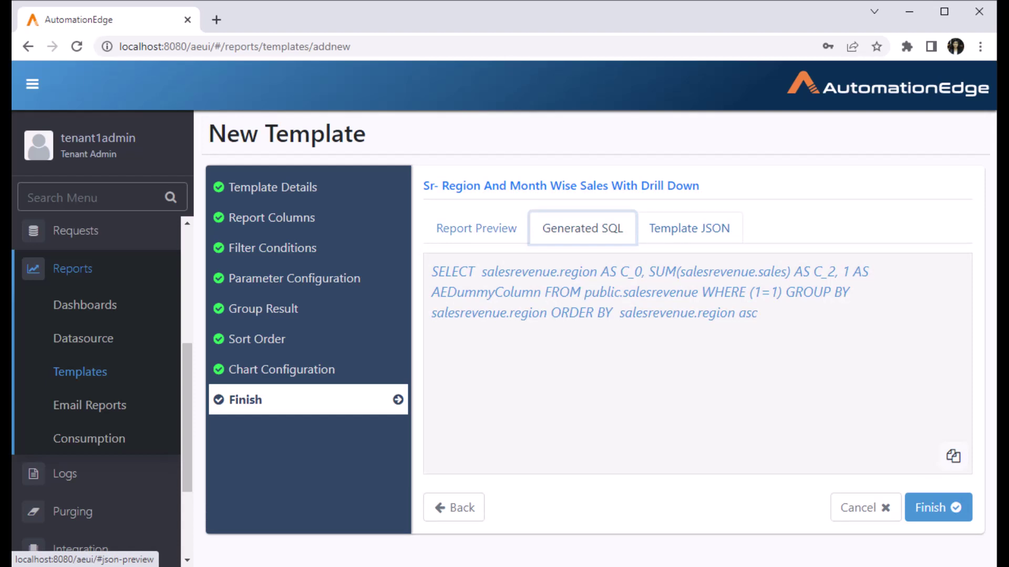
{"action": "left_click", "coordinate": [689, 228]}
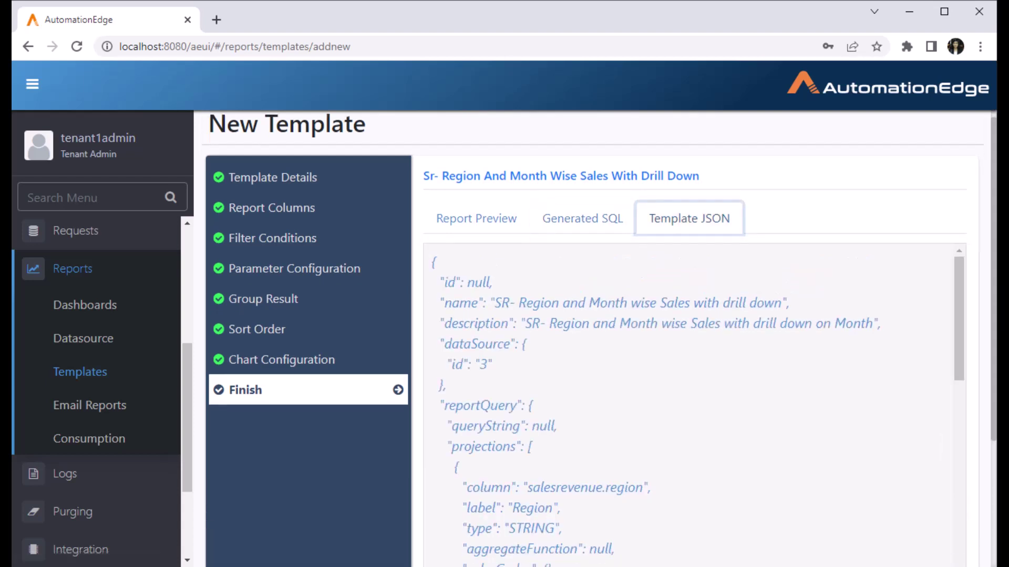
{"action": "scroll", "coordinate": [683, 341], "scroll_direction": "down", "scroll_amount": 4}
{"action": "left_click", "coordinate": [953, 527]}
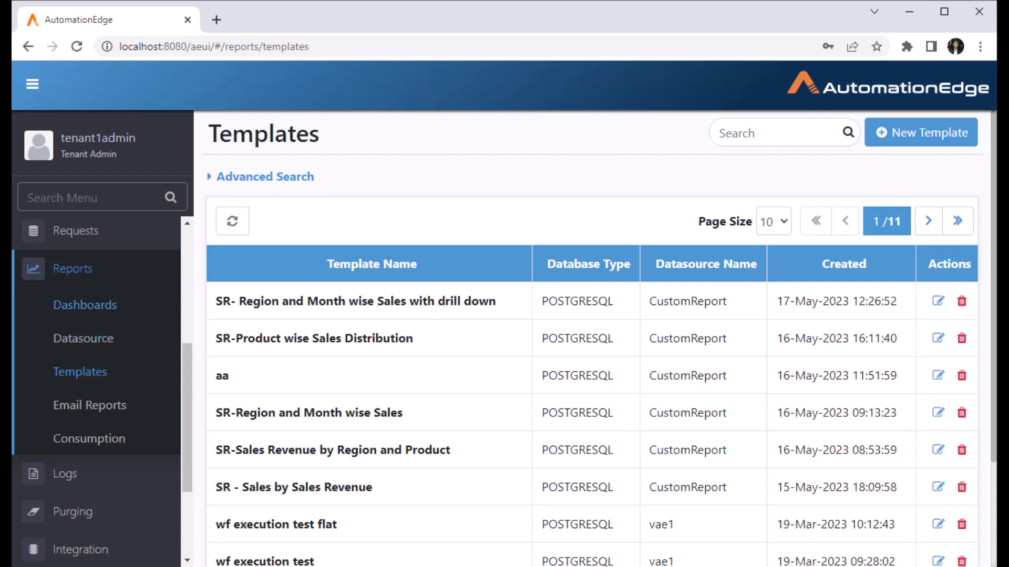
Open the SR- Sales Revenue dashboard from the reports area.
{"action": "left_click", "coordinate": [84, 305]}
{"action": "left_click", "coordinate": [750, 133]}
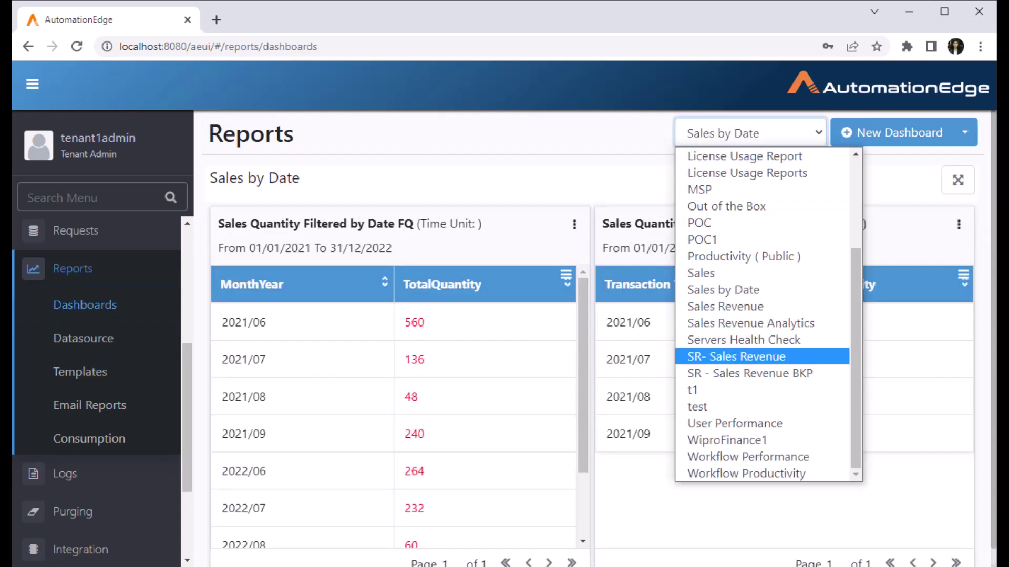
{"action": "left_click", "coordinate": [736, 356]}
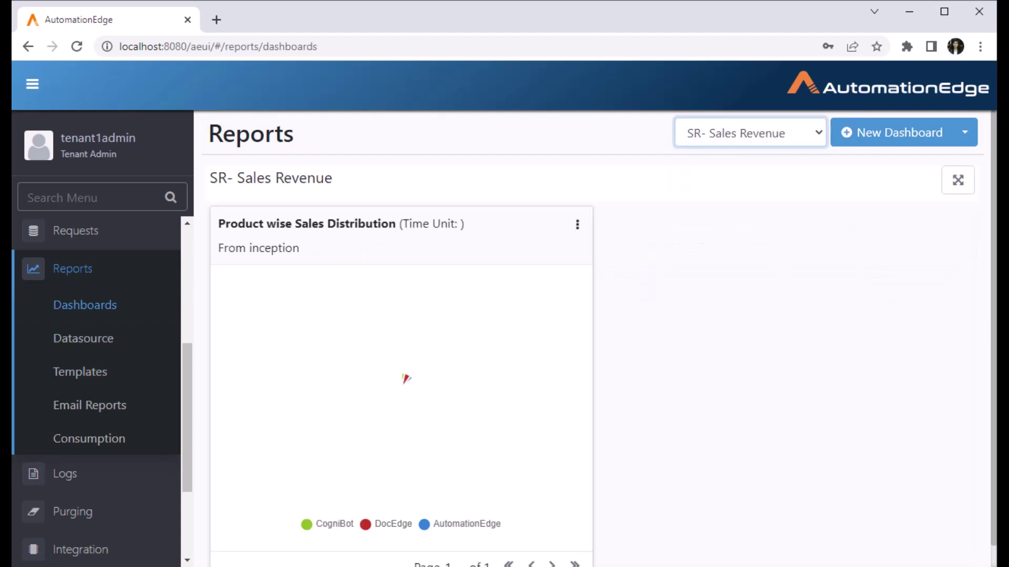
Generate a new dashboard report of type SR- Region and Month wise Sales with drill down (Custom) with page size 10.
{"action": "left_click", "coordinate": [965, 132]}
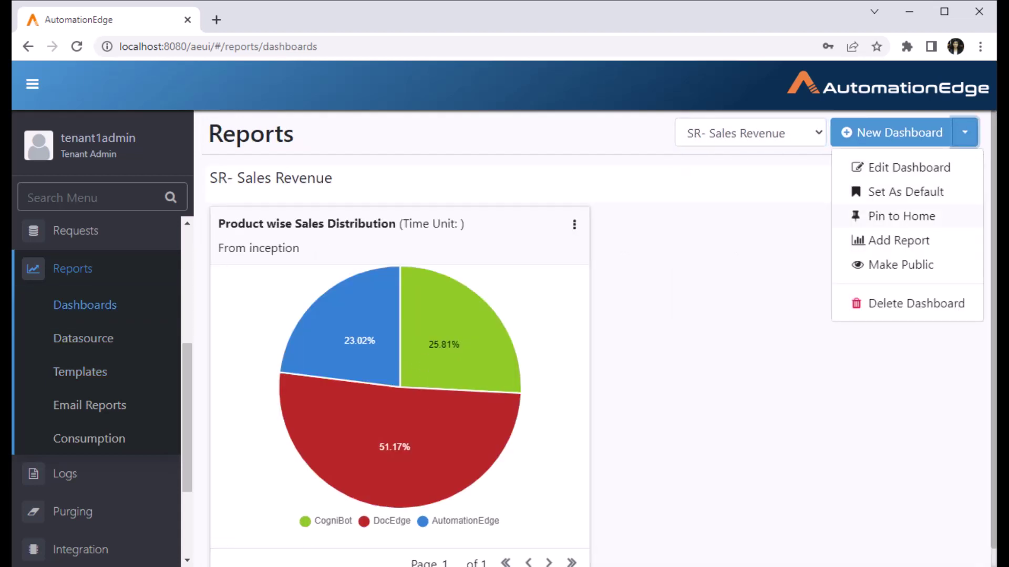
{"action": "left_click", "coordinate": [899, 240]}
{"action": "left_click", "coordinate": [504, 177]}
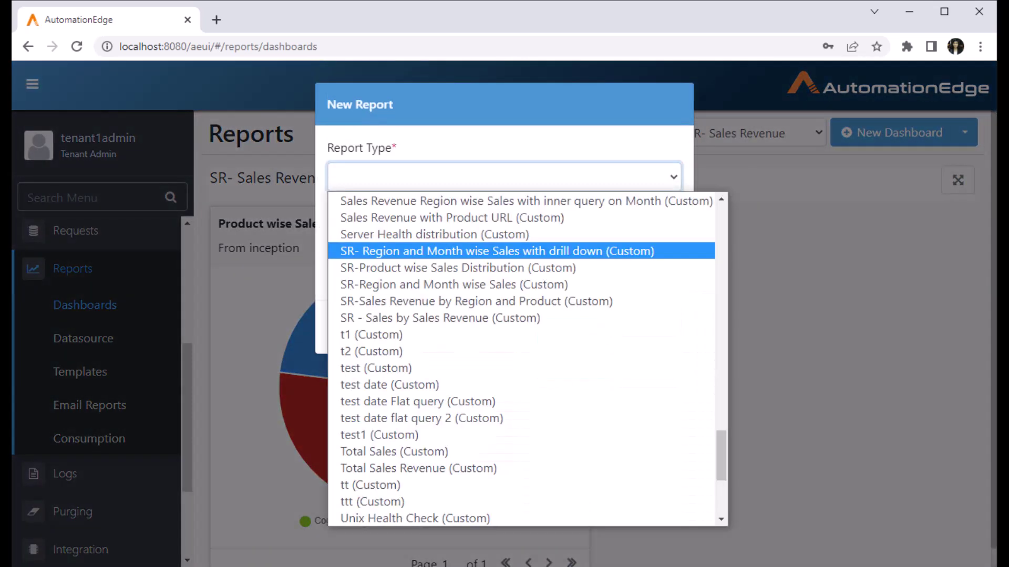
{"action": "left_click", "coordinate": [496, 251]}
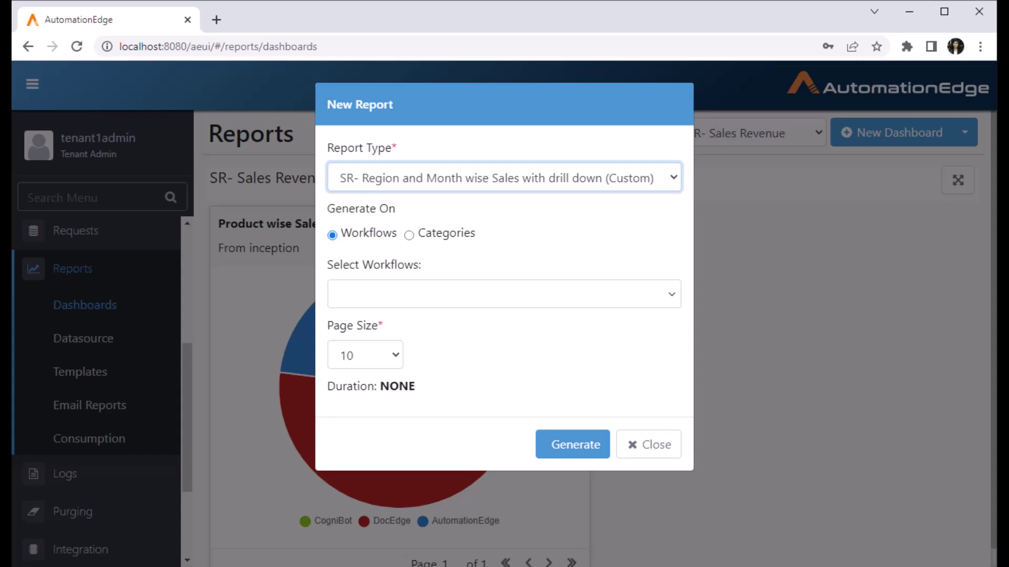
{"action": "left_click", "coordinate": [365, 355]}
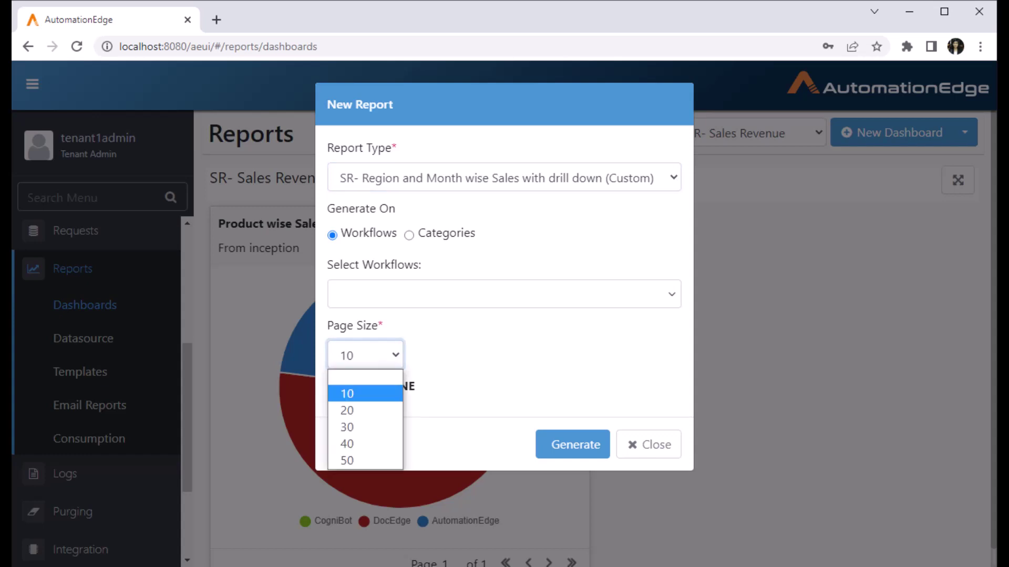
{"action": "left_click", "coordinate": [346, 393]}
{"action": "left_click", "coordinate": [573, 444]}
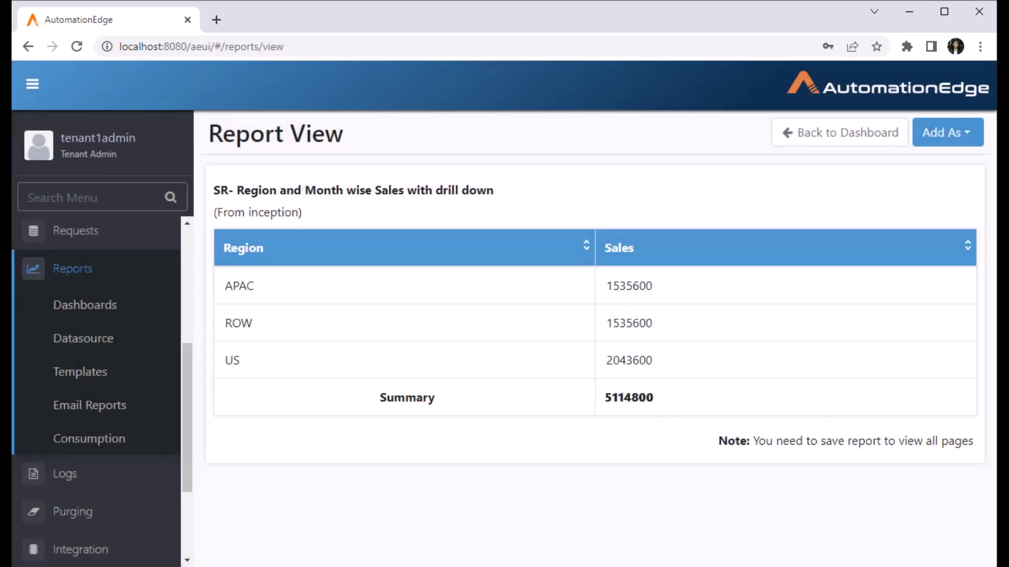
Save the generated report to the dashboard with the title Region and Month wise Sales with drill down.
{"action": "left_click", "coordinate": [947, 133]}
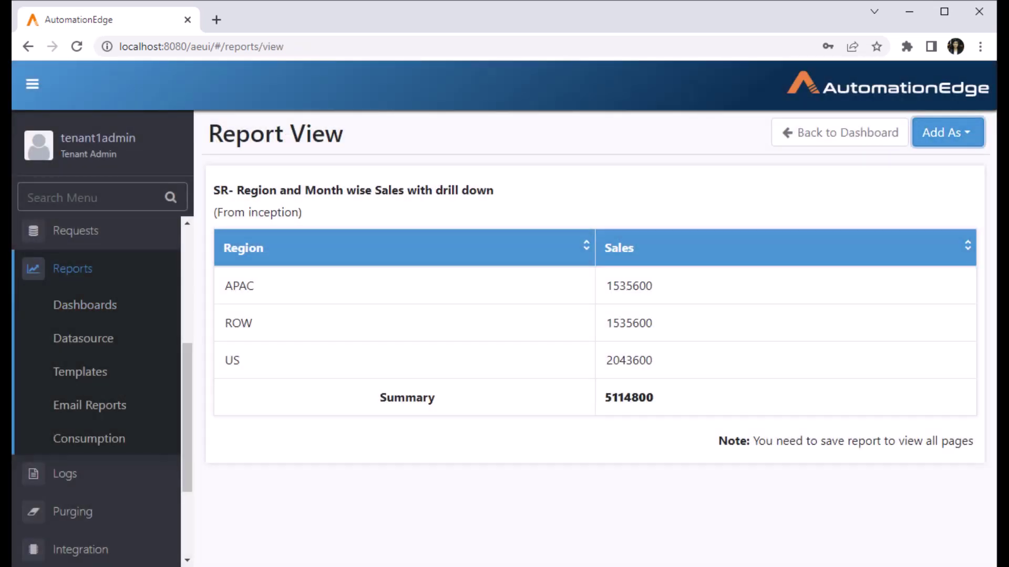
{"action": "left_click", "coordinate": [941, 168]}
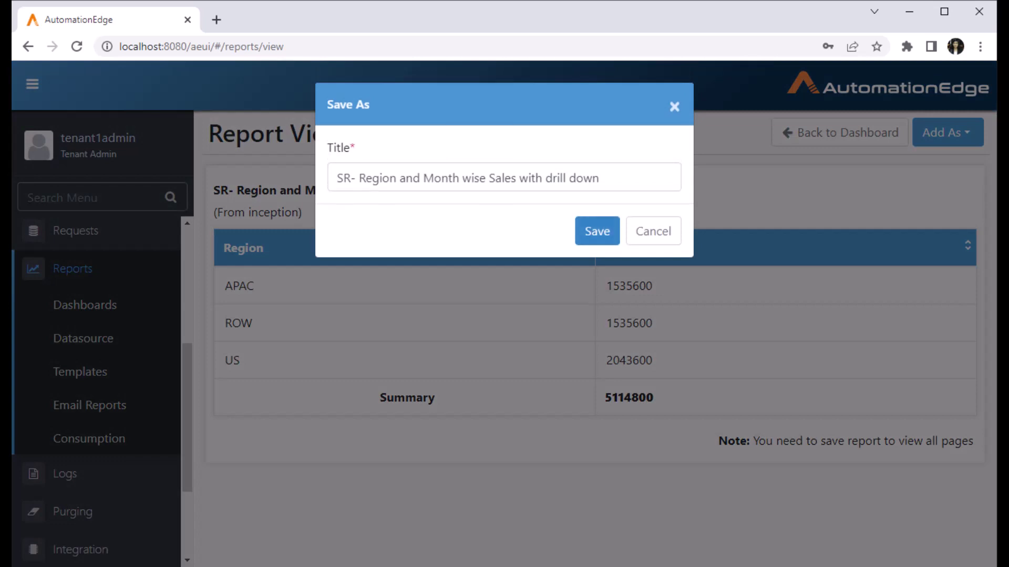
{"action": "left_click", "coordinate": [597, 231]}
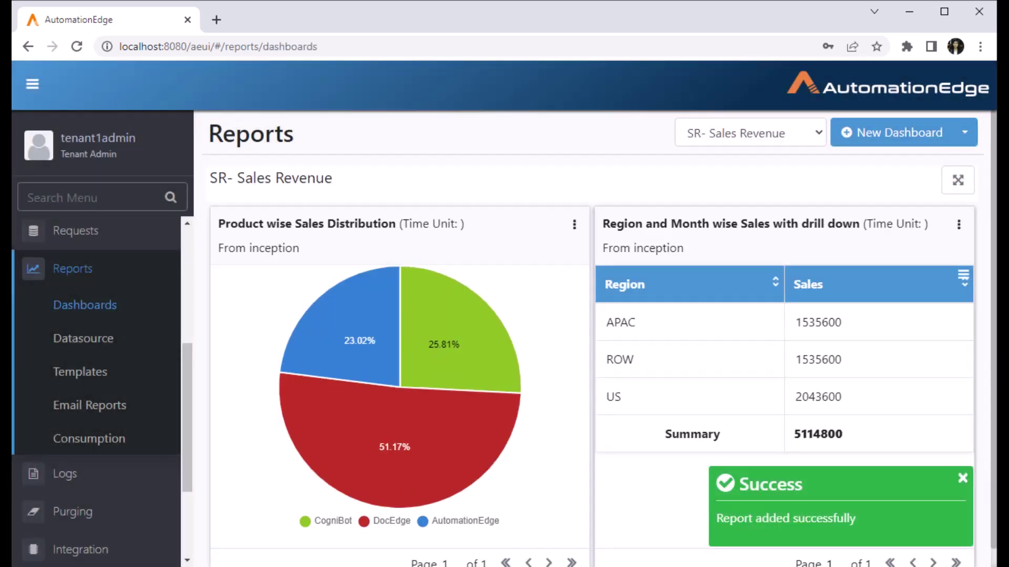
View the Region and Month wise Sales with drill down report and examine the monthly sales for APAC.
{"action": "left_click", "coordinate": [958, 225]}
{"action": "left_click", "coordinate": [878, 320]}
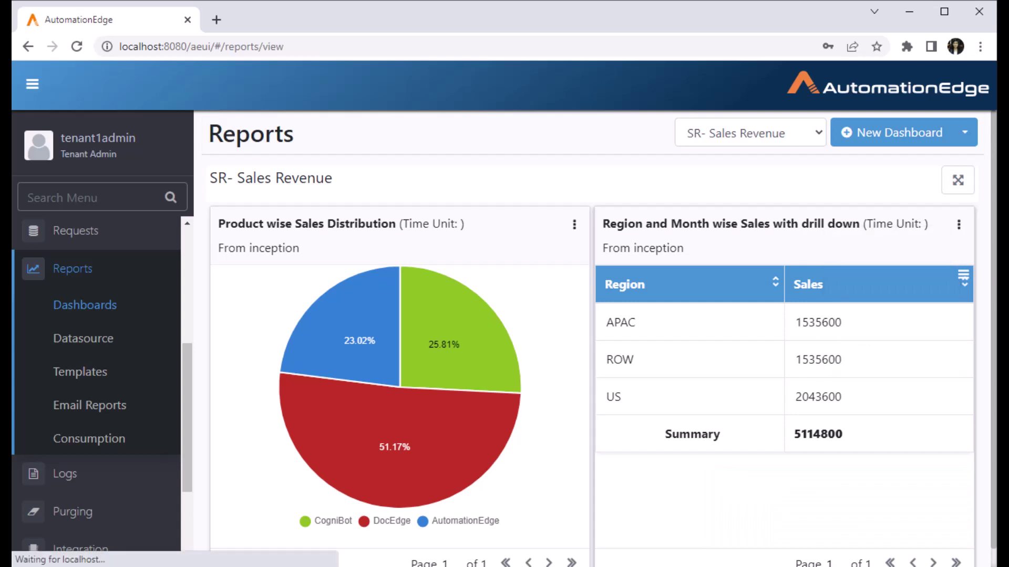
{"action": "left_click", "coordinate": [243, 288]}
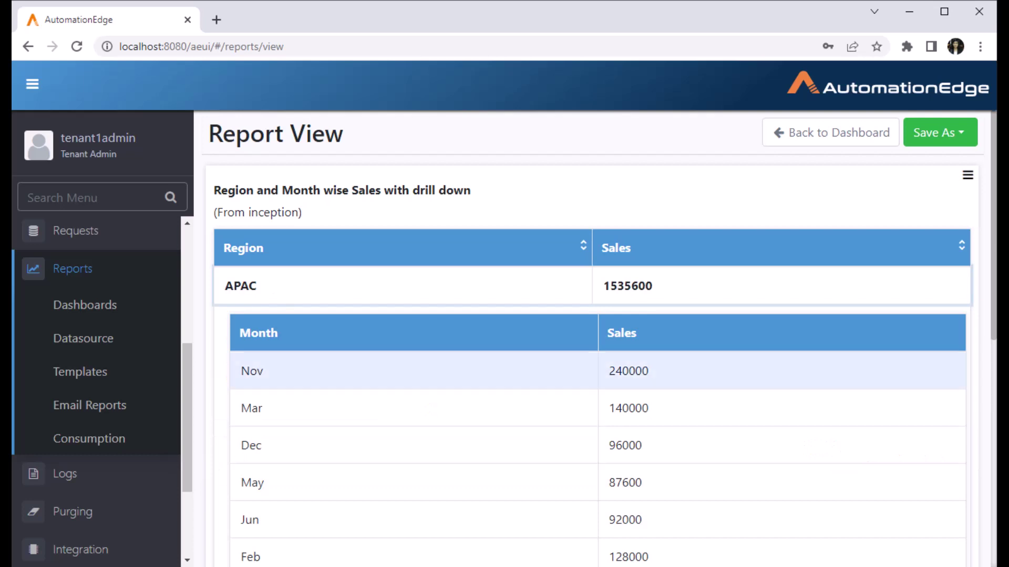
{"action": "scroll", "coordinate": [598, 336], "scroll_direction": "down", "scroll_amount": 6}
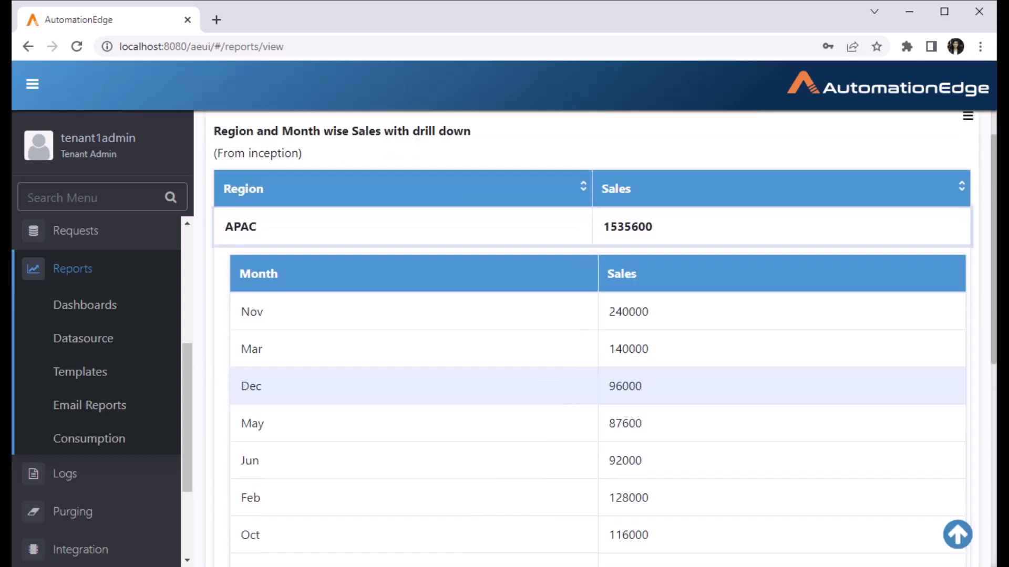
{"action": "scroll", "coordinate": [244, 423], "scroll_direction": "down", "scroll_amount": 3}
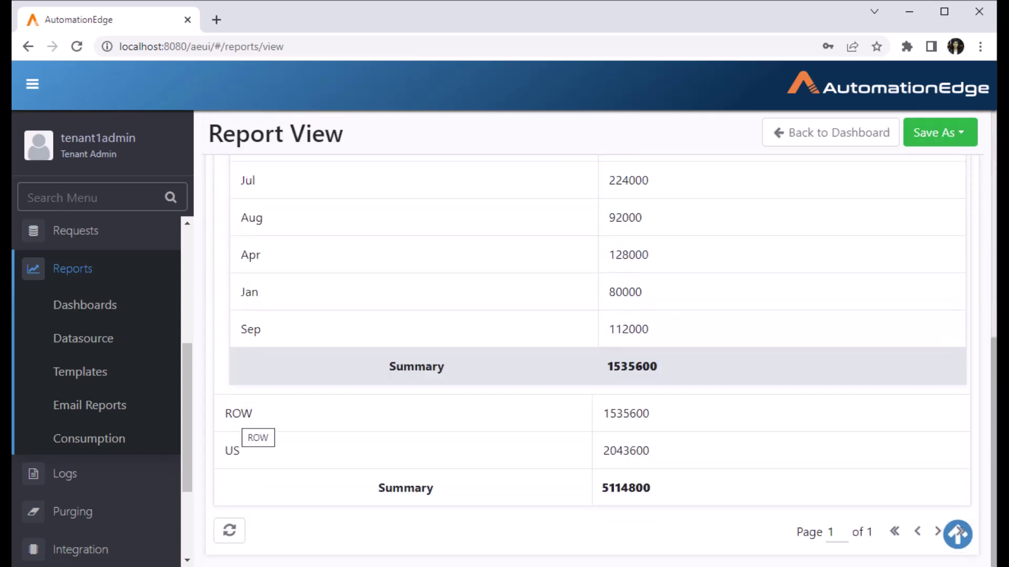
Drill down into the ROW and US regions to examine their monthly sales, and return to the dashboard.
{"action": "left_click", "coordinate": [242, 421]}
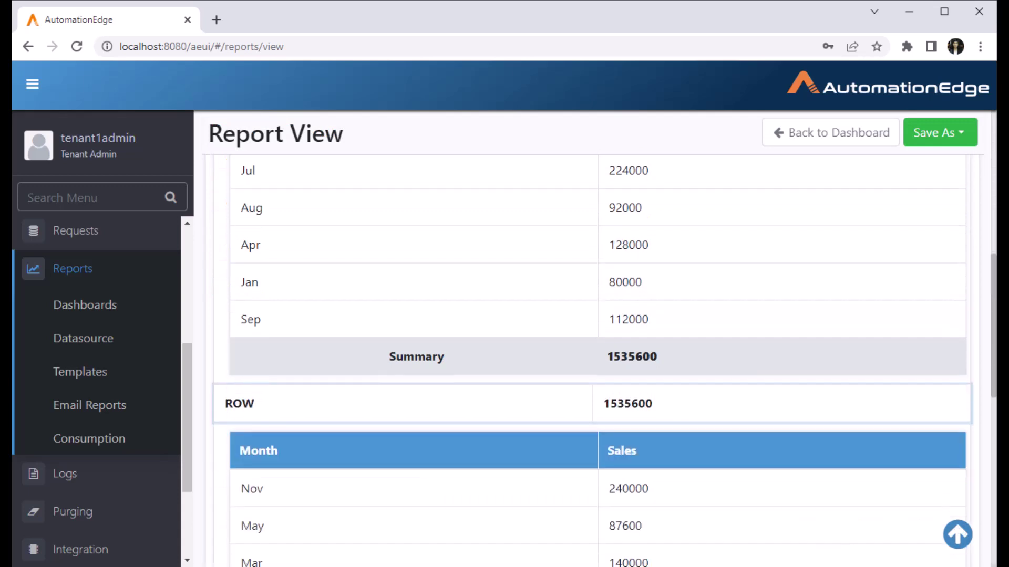
{"action": "scroll", "coordinate": [242, 420], "scroll_direction": "down", "scroll_amount": 4}
{"action": "scroll", "coordinate": [598, 399], "scroll_direction": "down", "scroll_amount": 6}
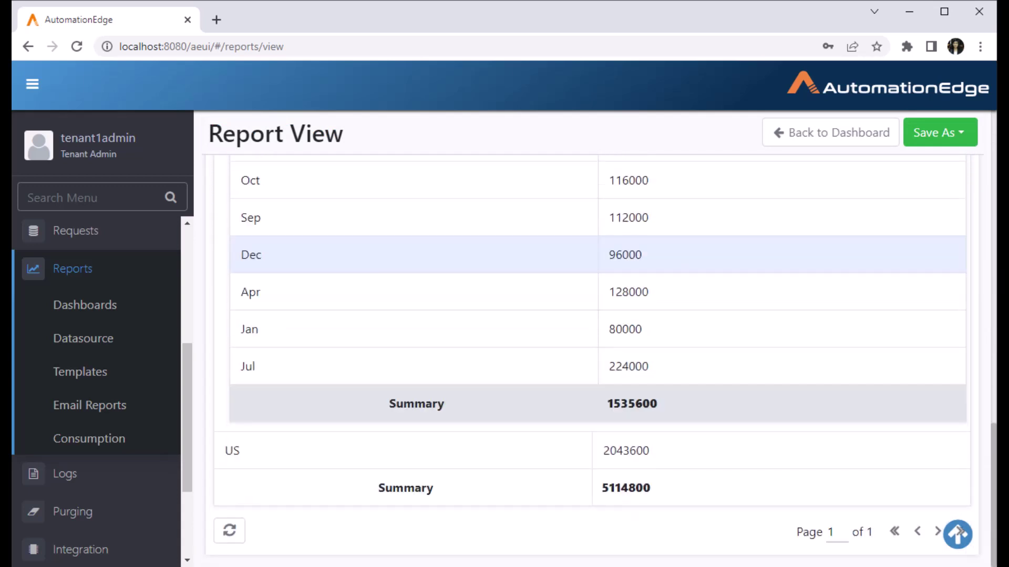
{"action": "left_click", "coordinate": [232, 450]}
{"action": "scroll", "coordinate": [598, 400], "scroll_direction": "down", "scroll_amount": 10}
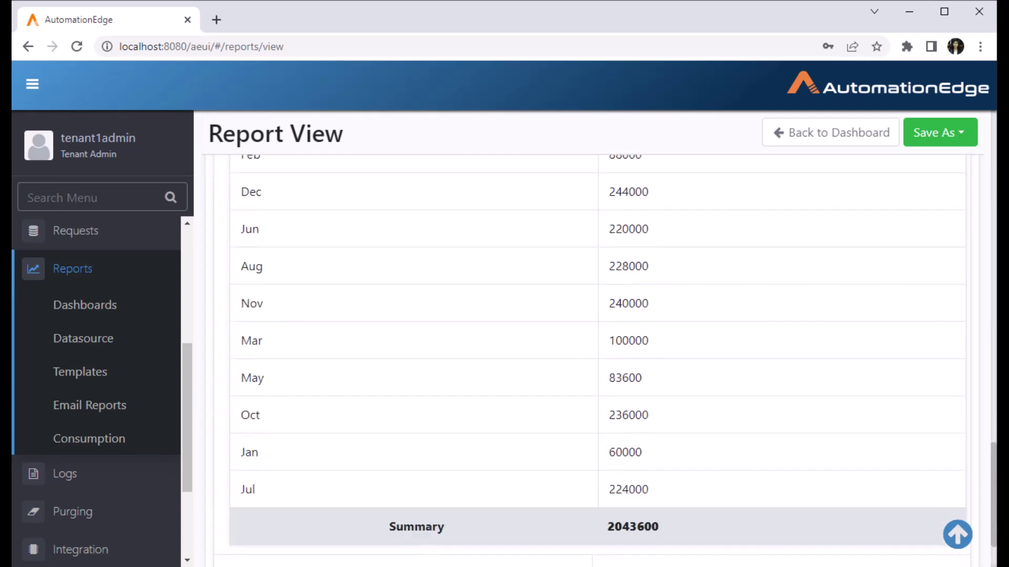
{"action": "scroll", "coordinate": [598, 366], "scroll_direction": "up", "scroll_amount": 20}
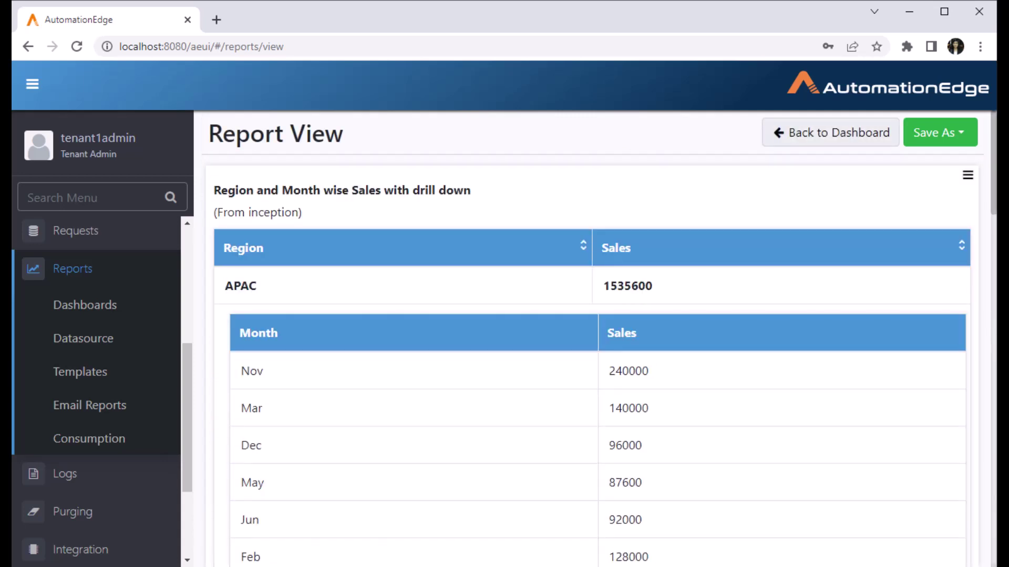
{"action": "left_click", "coordinate": [831, 132]}
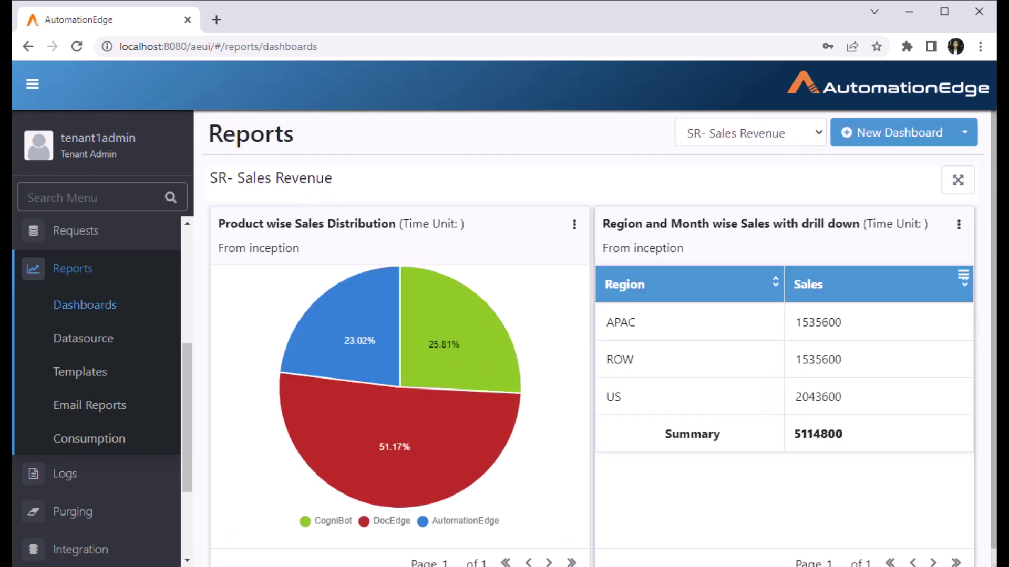